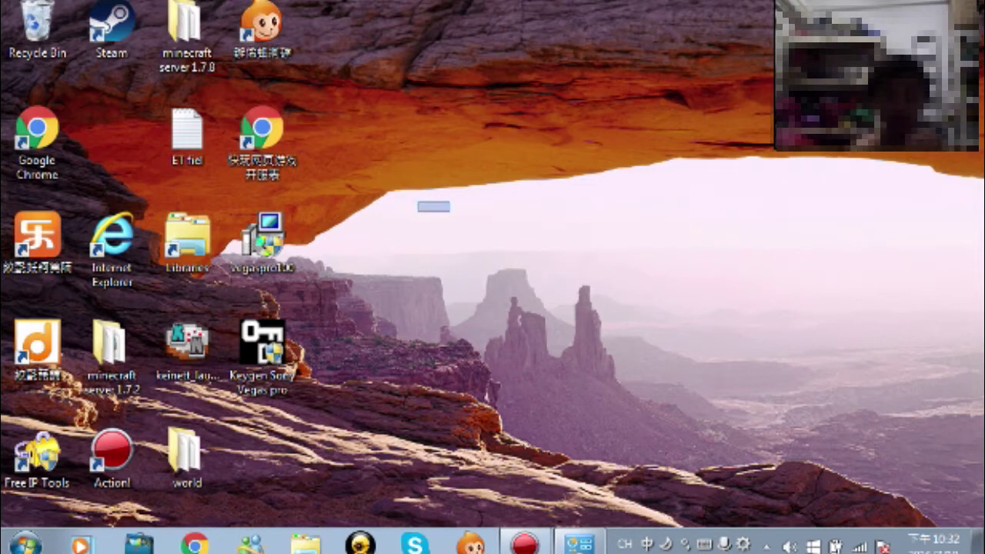
- Launch the vegaspro100 installer from the desktop and allow it to make changes to the computer
left_click_drag(383, 229, 254, 245)
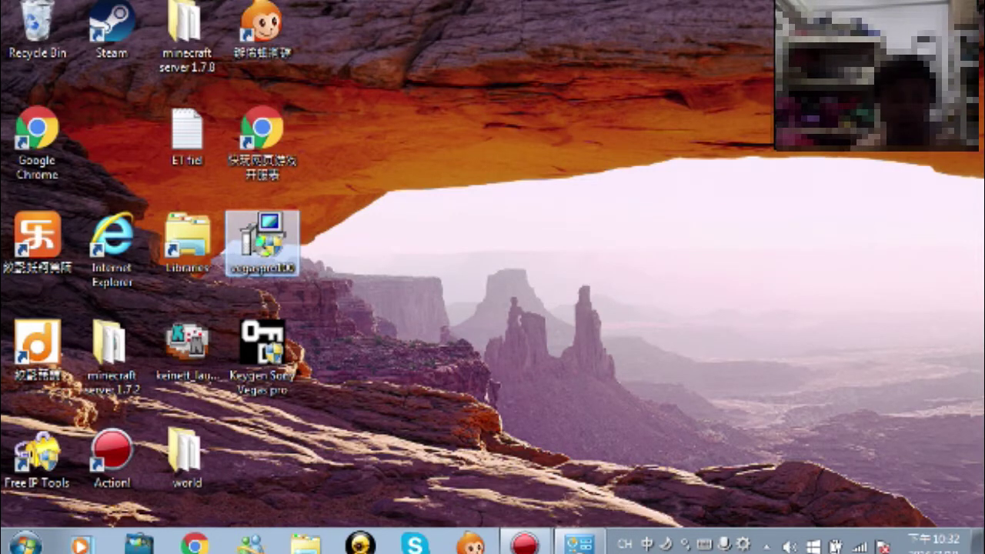
right_click(258, 243)
left_click(311, 158)
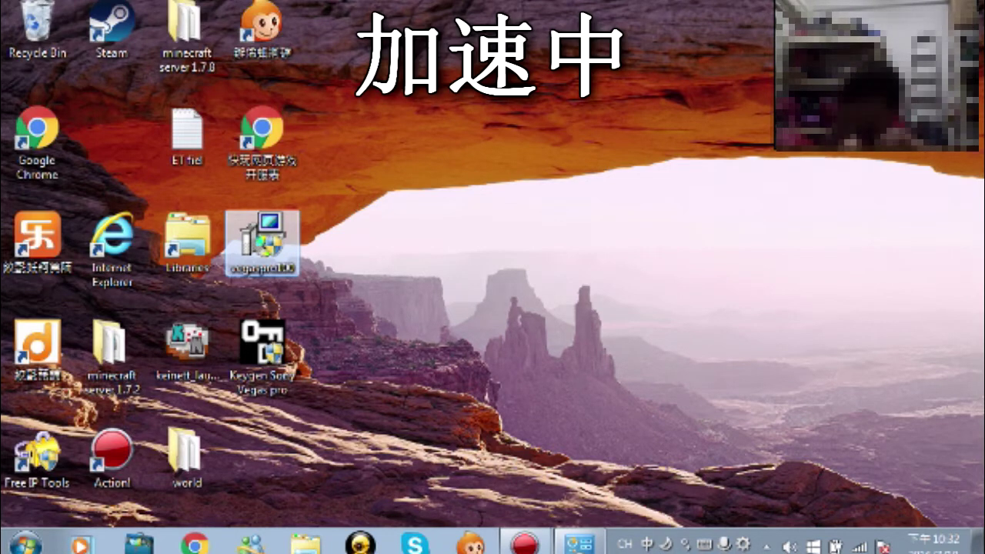
key("alt+y")
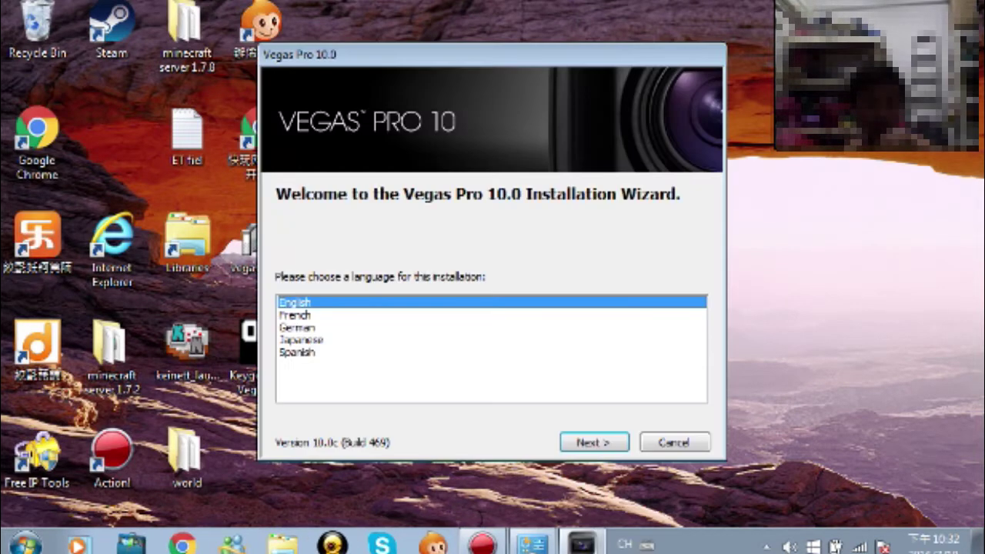
- Install the current Vegas Pro 10.0 version in English, accepting the license agreement, the default folder and the desktop shortcut
left_click(595, 442)
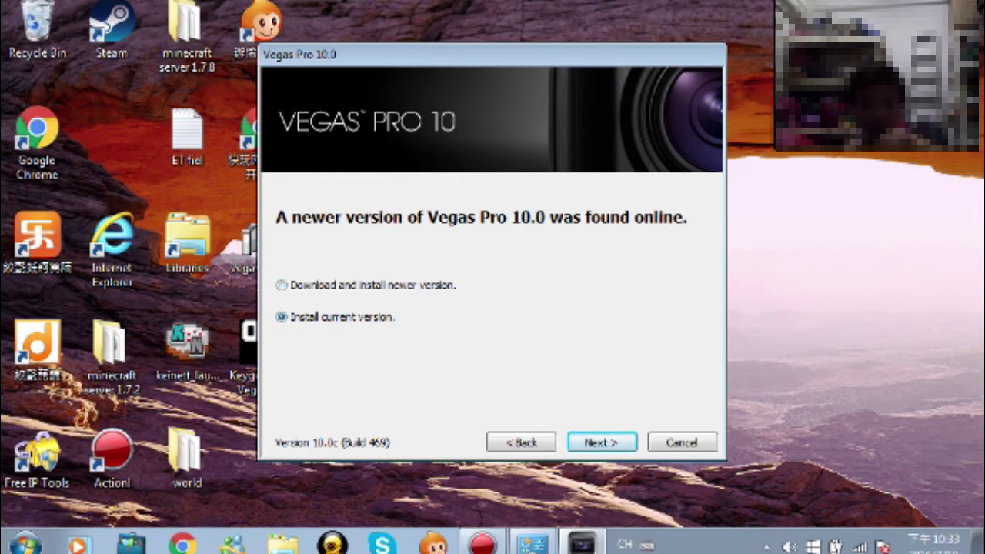
key("Return")
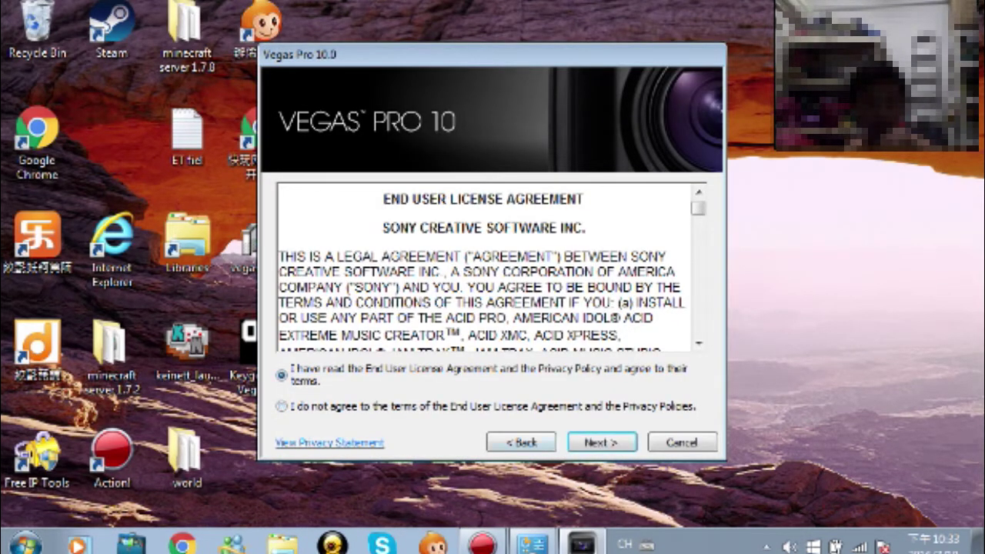
key("Return")
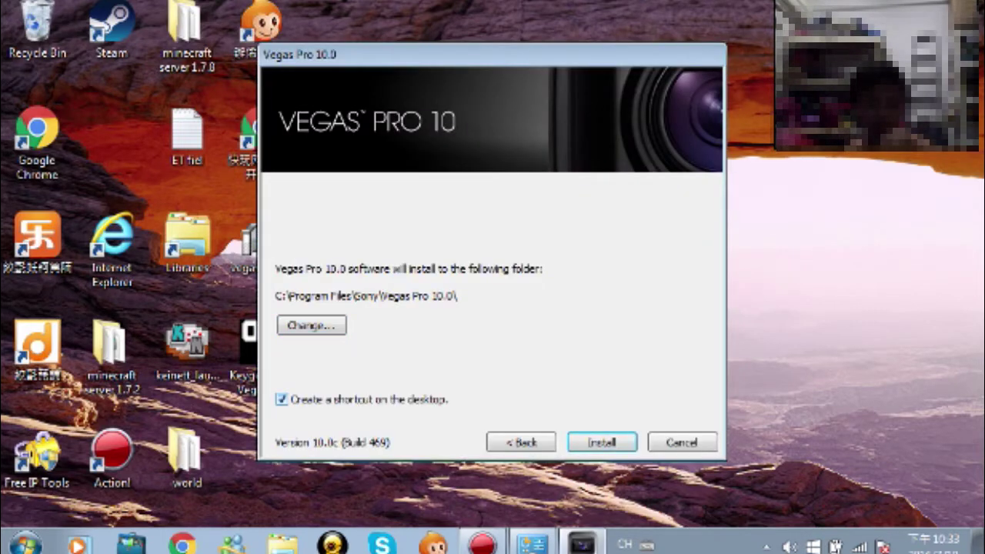
key("Return")
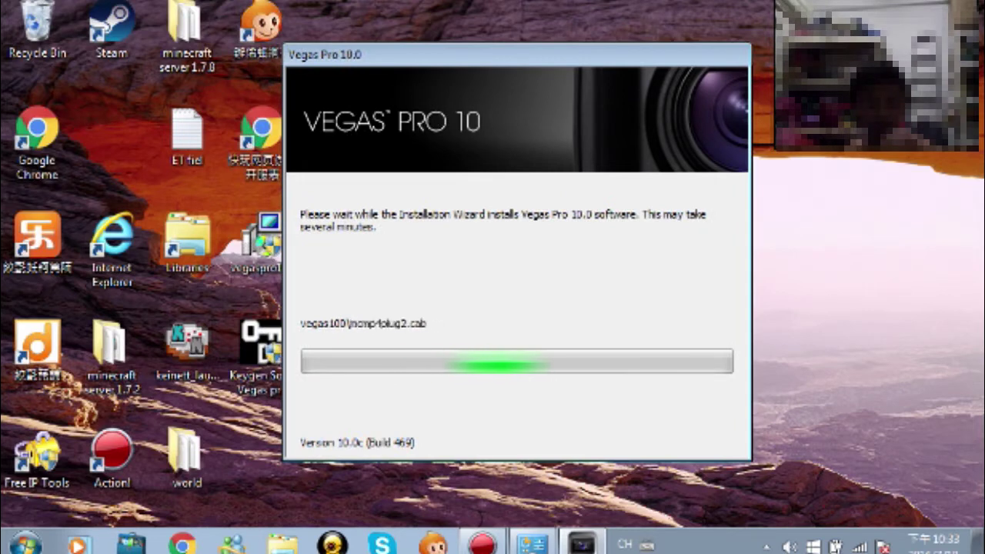
left_click_drag(101, 121, 146, 184)
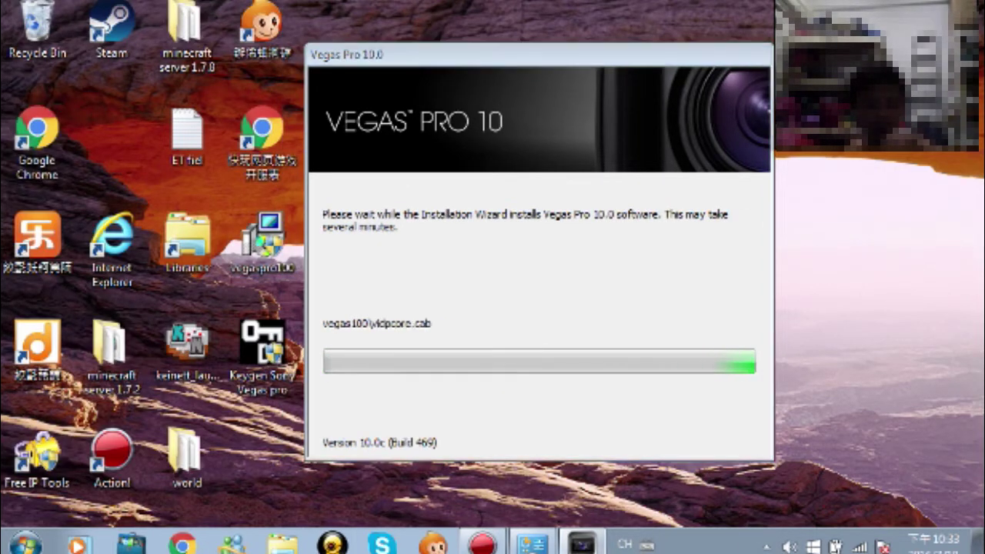
key("super")
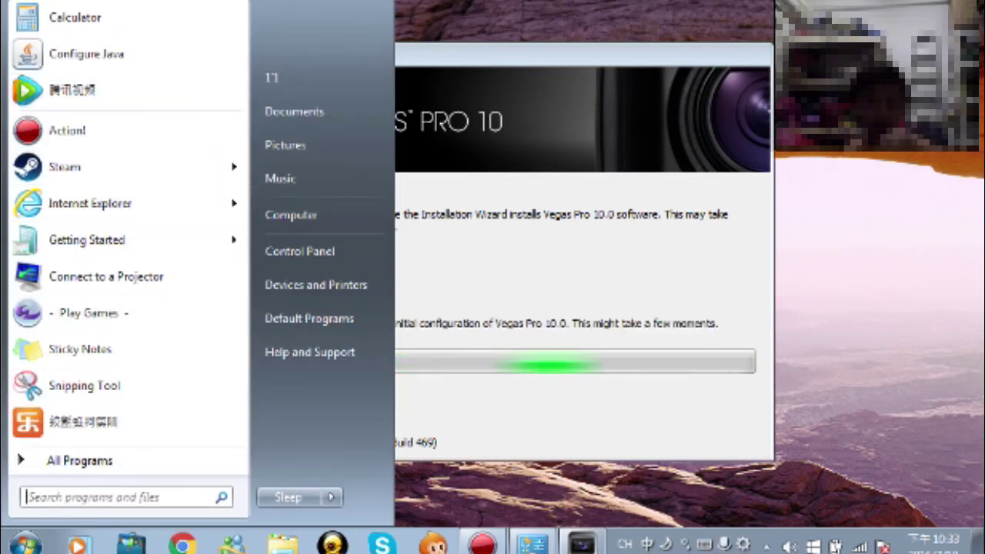
key("super")
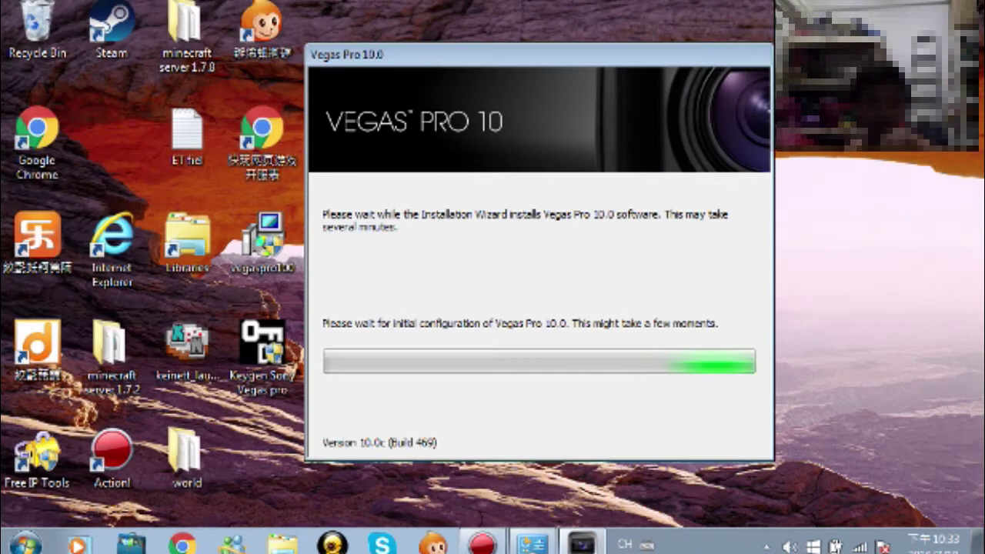
- Move the installer window aside, then run Keygen Sony Vegas pro from the desktop and allow it to make changes
left_click_drag(538, 55, 718, 35)
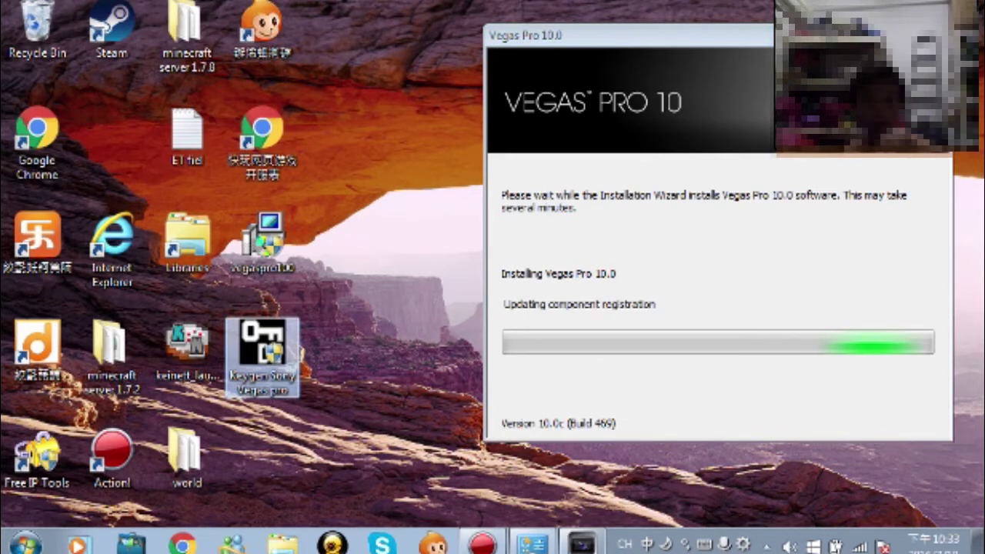
right_click(250, 354)
left_click(293, 189)
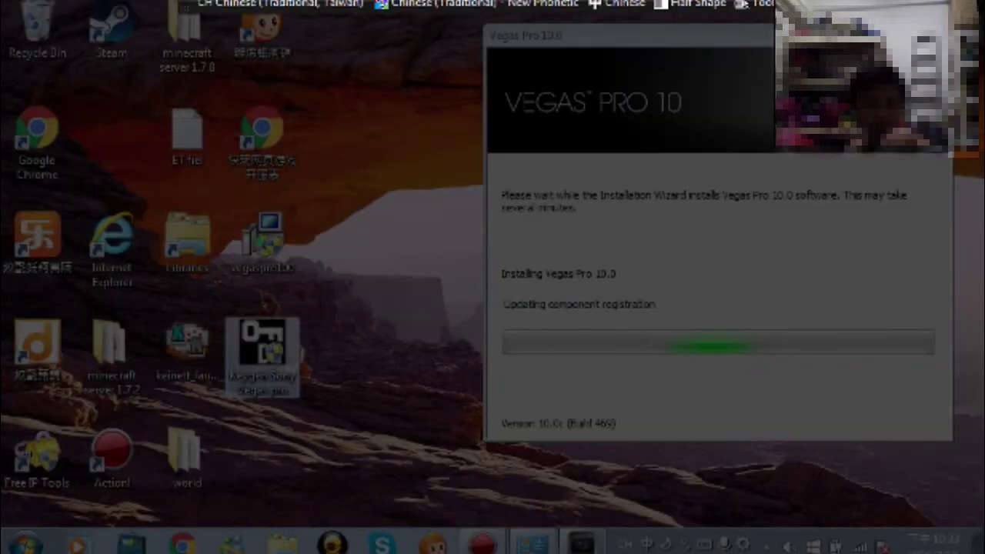
left_click(577, 307)
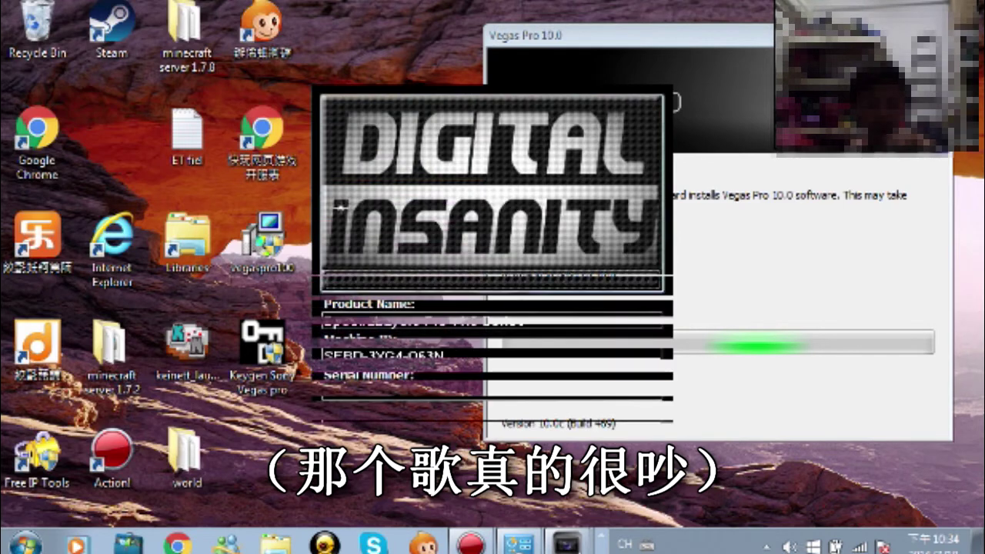
left_click_drag(353, 196, 261, 187)
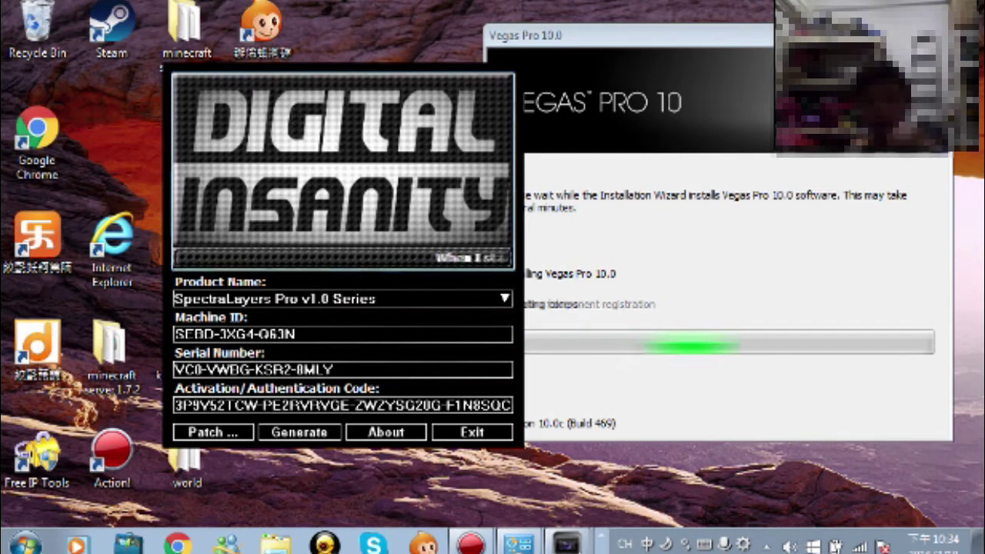
- Lower the DI Keygen application's volume to the minimum in the Volume Mixer
left_click(789, 546)
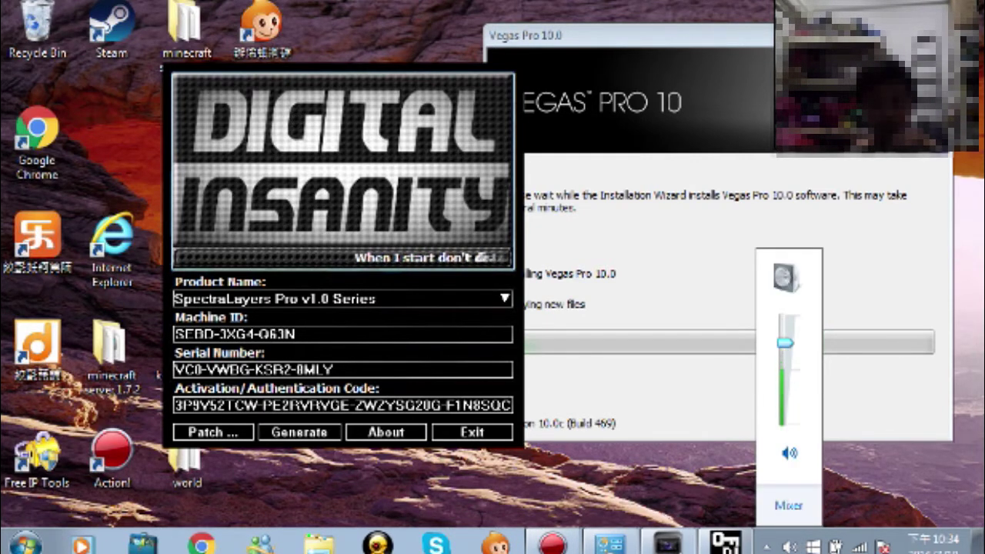
left_click(352, 150)
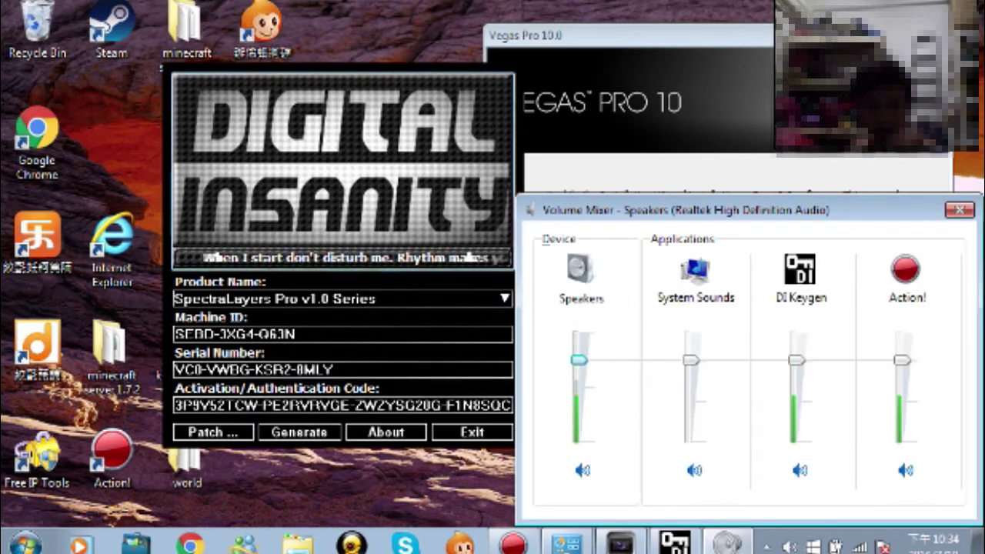
left_click_drag(797, 360, 796, 441)
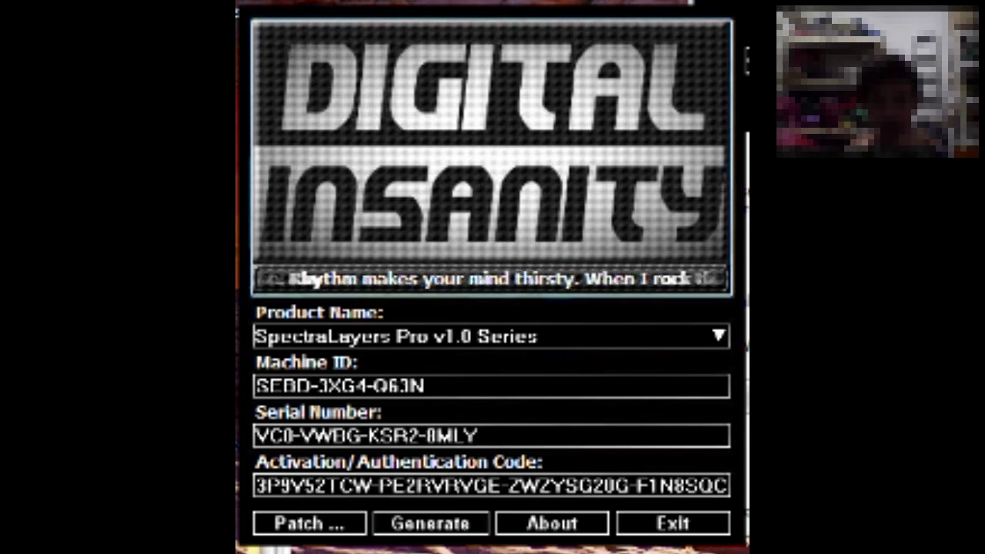
left_click(493, 337)
scroll(492, 405, "down", 4)
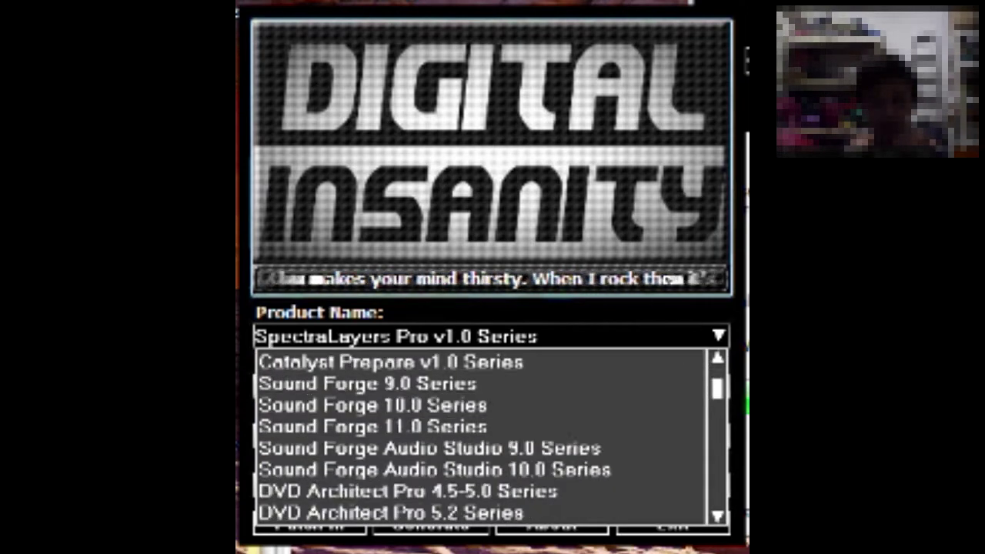
scroll(477, 435, "down", 1)
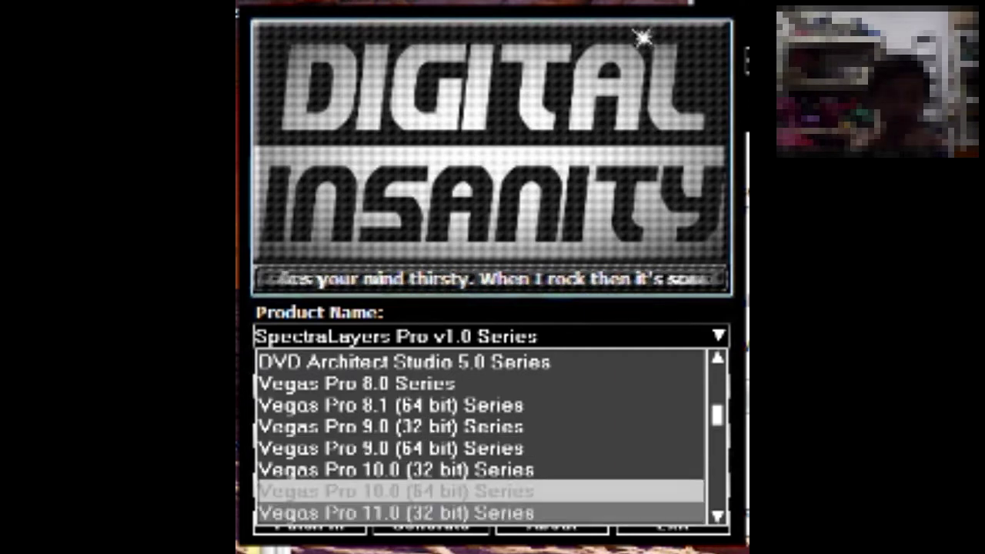
left_click(747, 230)
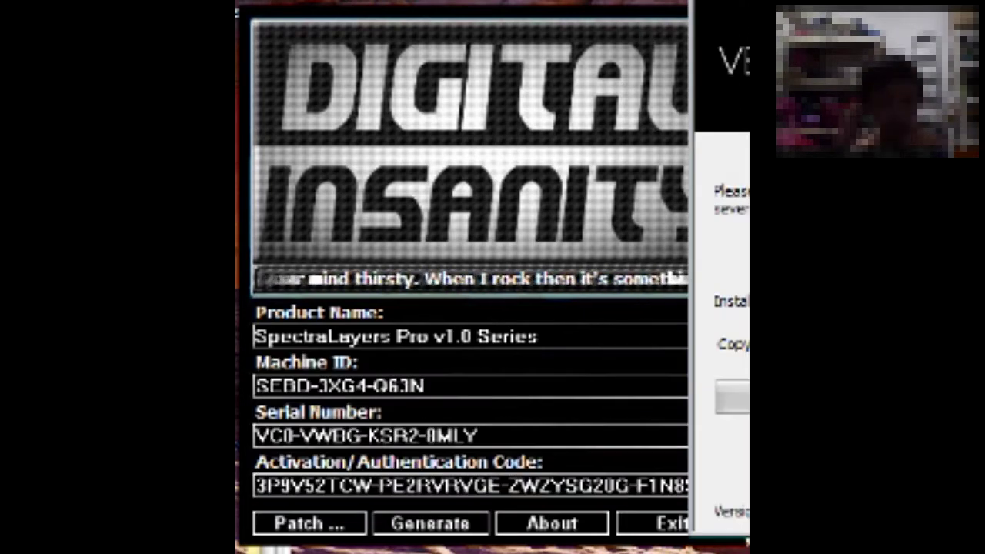
- Move the installer window away, set the keygen's product to Vegas Pro 10.0 (32 bit) Series and generate new codes
left_click_drag(708, 9, 746, 9)
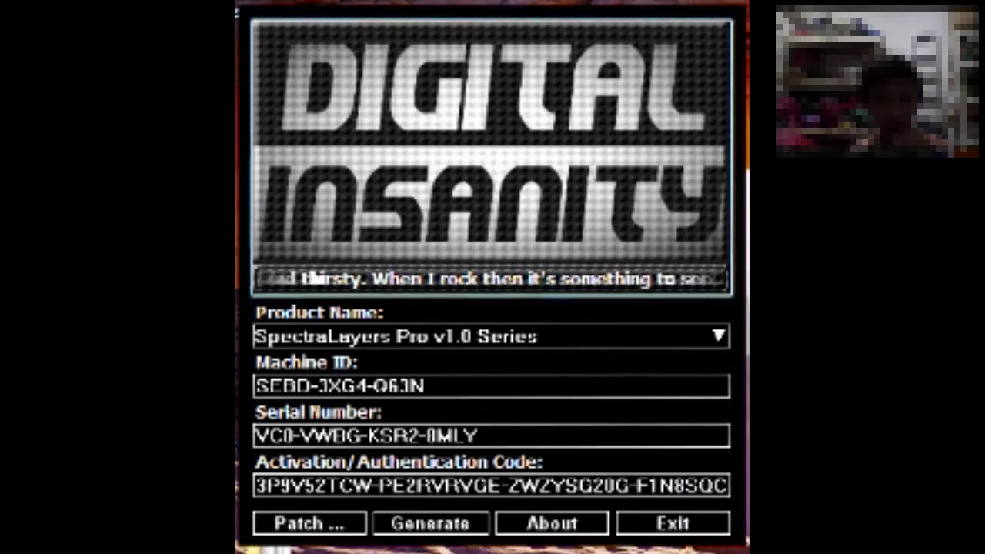
left_click(717, 336)
scroll(482, 431, "down", 4)
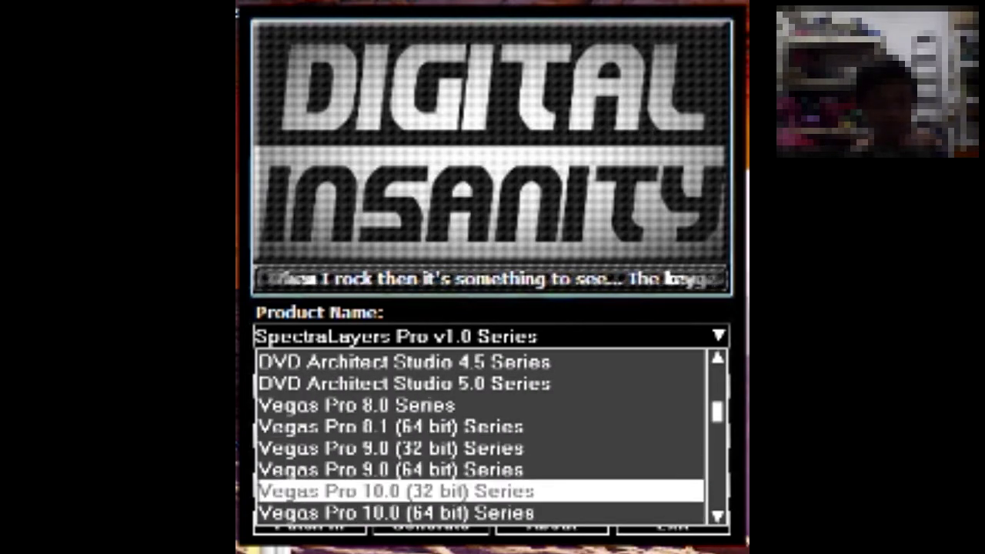
left_click(395, 491)
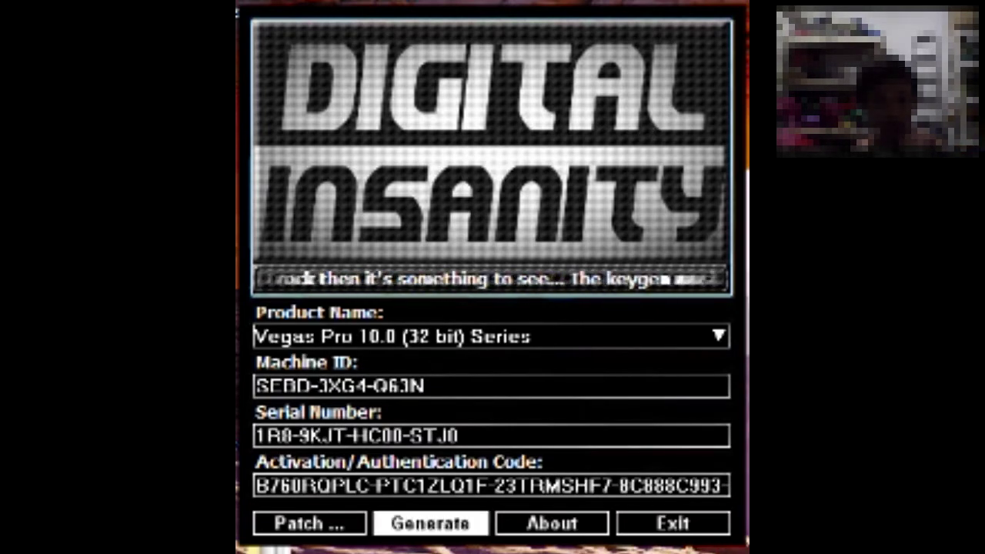
left_click(430, 523)
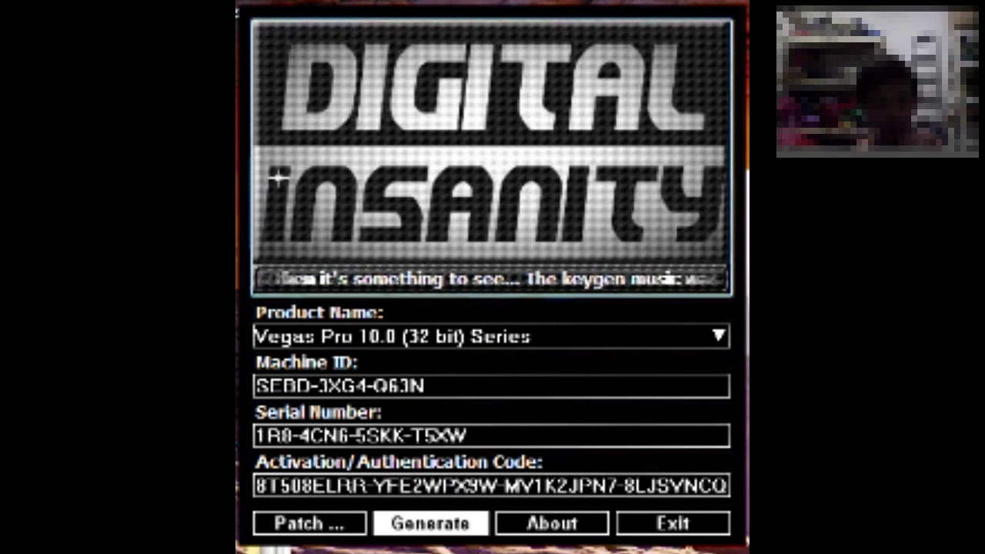
left_click(431, 523)
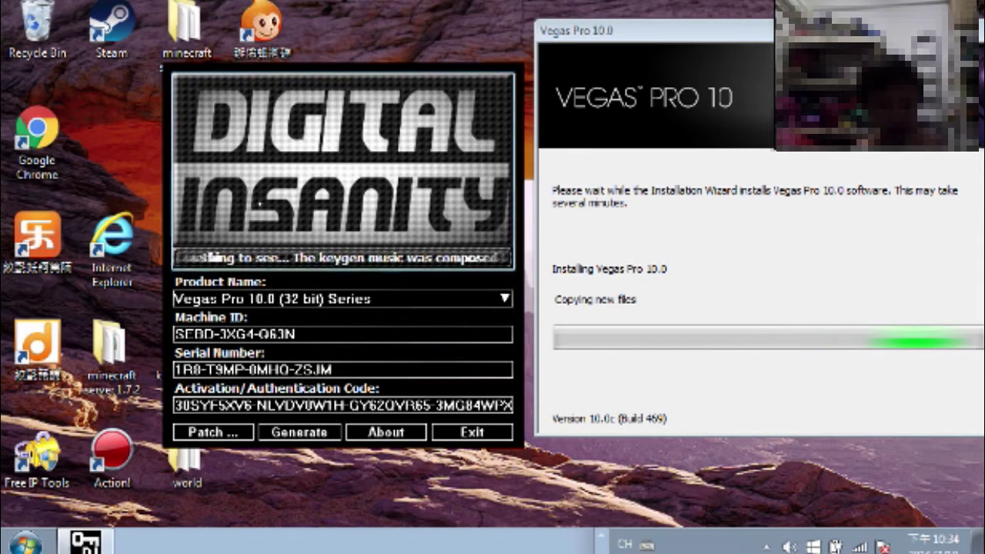
- Arrange the keygen and installer windows side by side and generate another serial number and activation code
left_click_drag(259, 204, 149, 216)
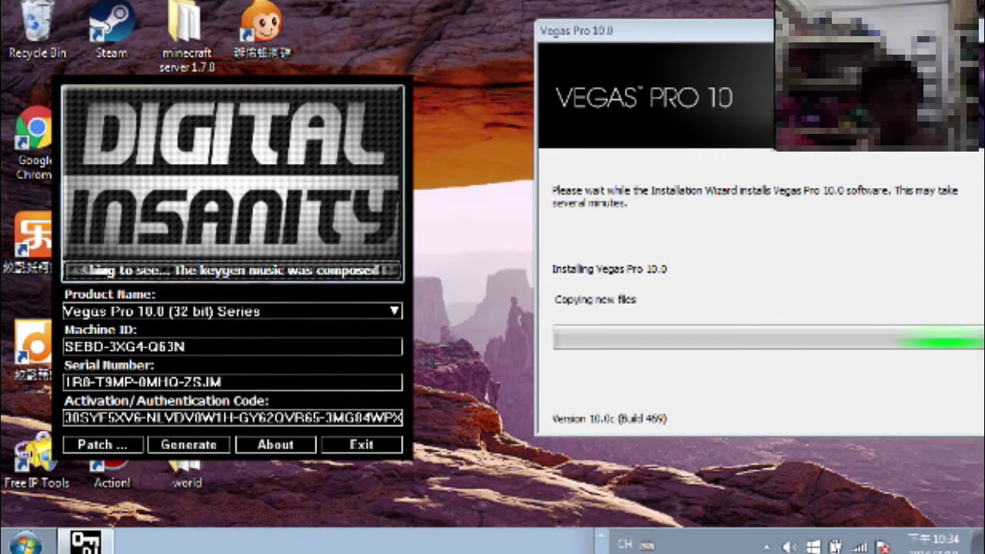
left_click_drag(738, 31, 649, 45)
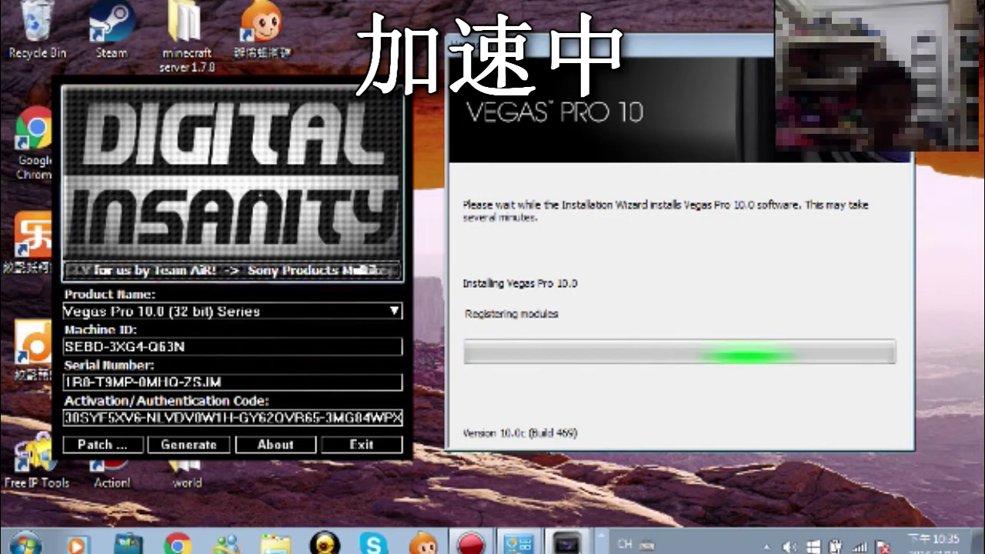
left_click(189, 445)
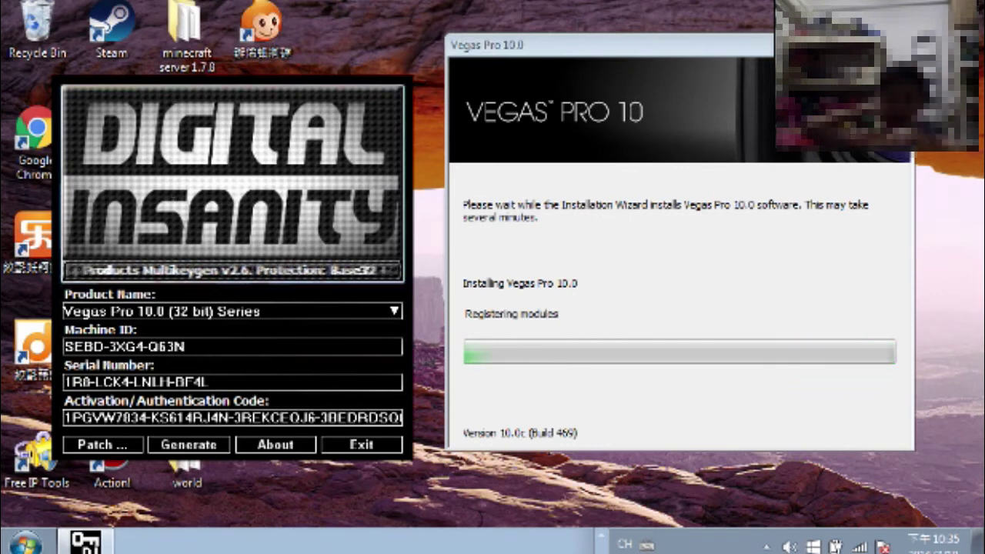
left_click_drag(161, 382, 209, 381)
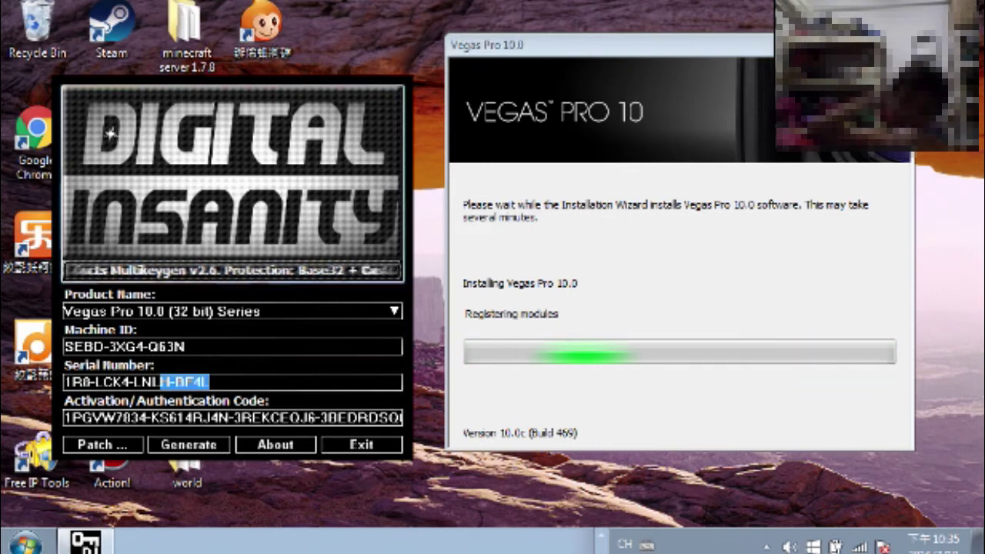
left_click(171, 382)
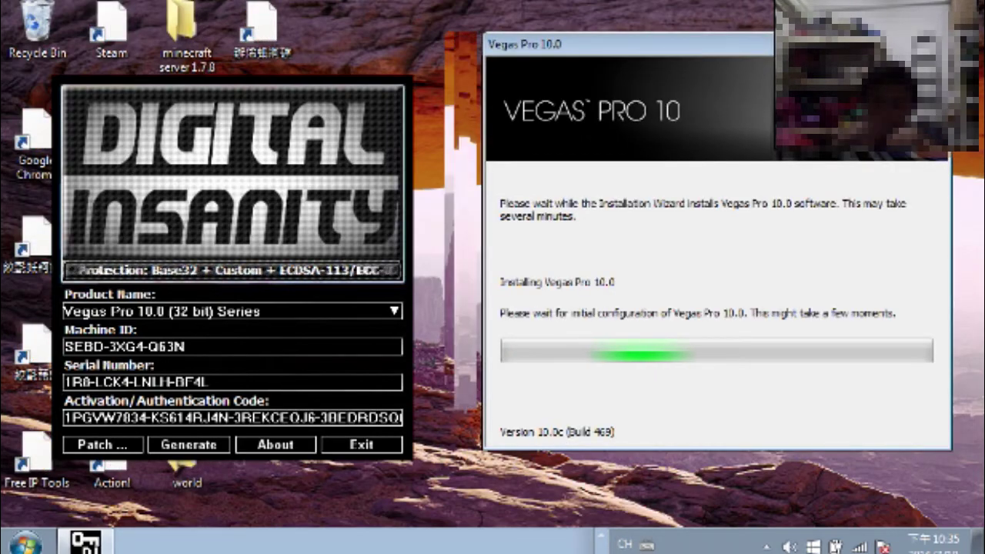
left_click_drag(374, 138, 441, 89)
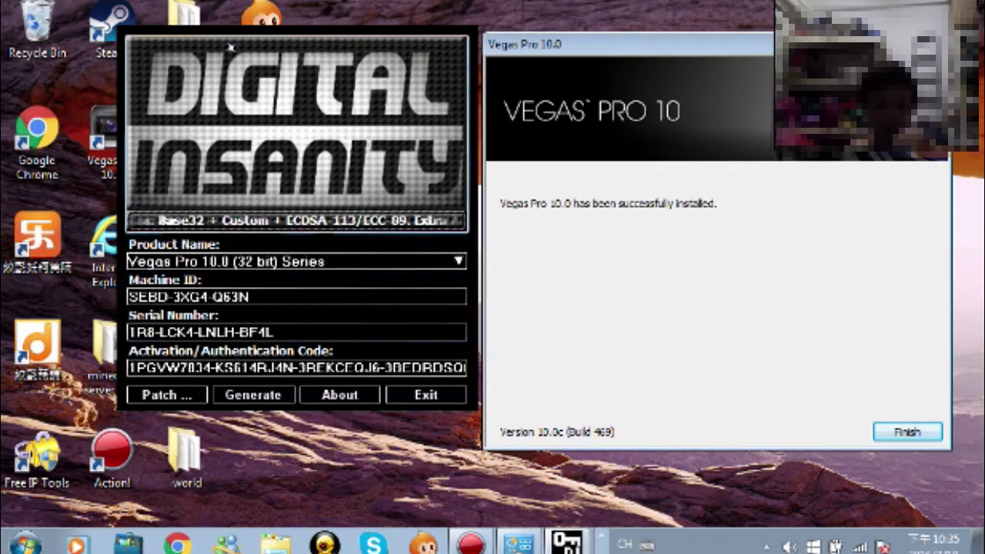
- Finish the Vegas Pro 10.0 installation wizard and exit the keygen
left_click(907, 431)
left_click_drag(400, 116, 626, 152)
left_click(652, 432)
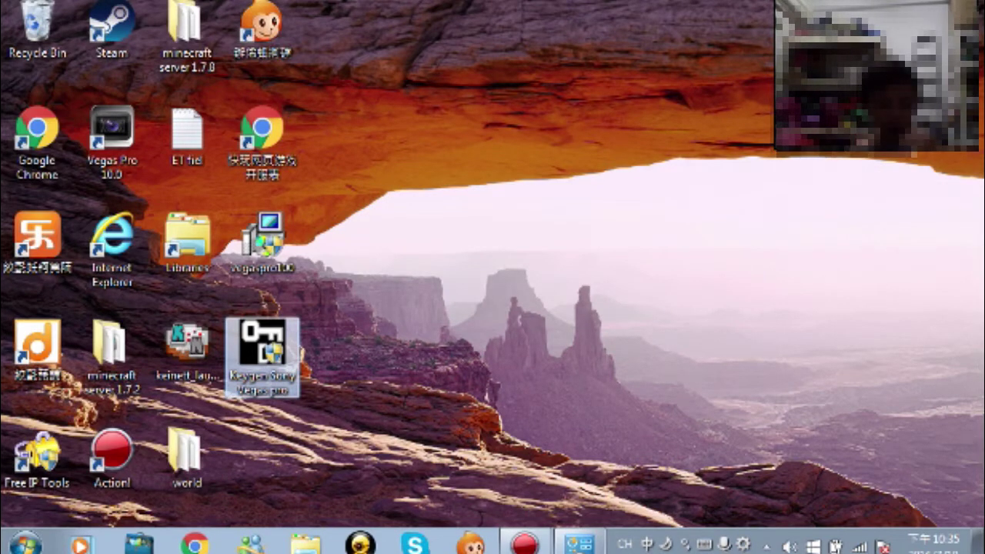
- Reopen the Sony Vegas Pro keygen with permission to make changes and set its product to Vegas Pro 10.0 (32 bit) Series
double_click(289, 353)
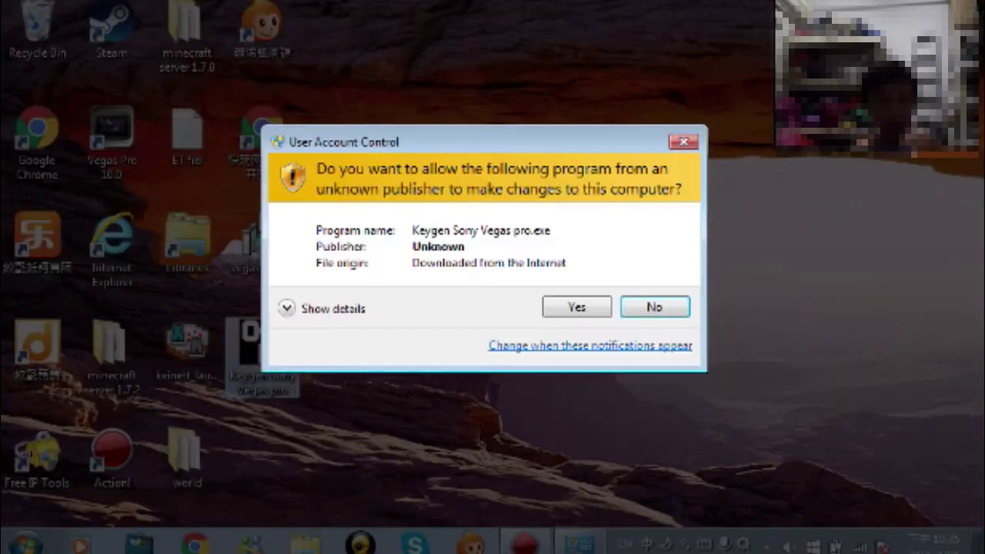
left_click(577, 307)
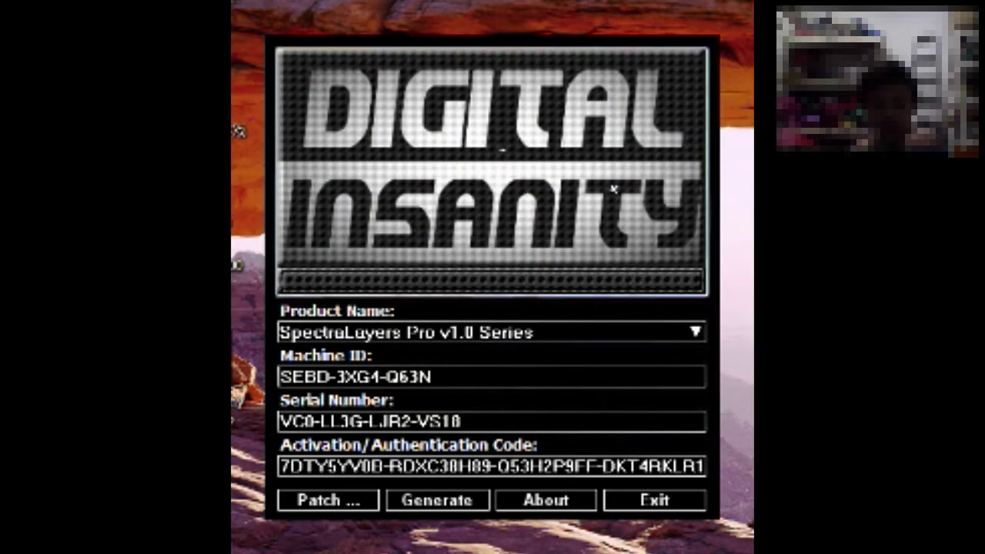
left_click(653, 320)
scroll(492, 356, "down", 1)
scroll(492, 374, "down", 4)
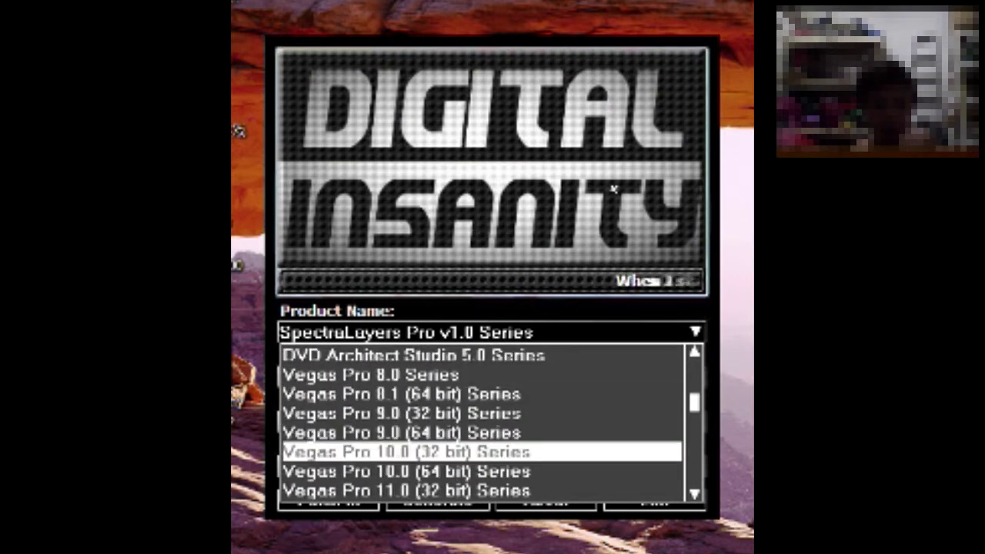
left_click(437, 453)
- Generate a fresh serial number and activation code for the selected product, repeating the generation
key("Return")
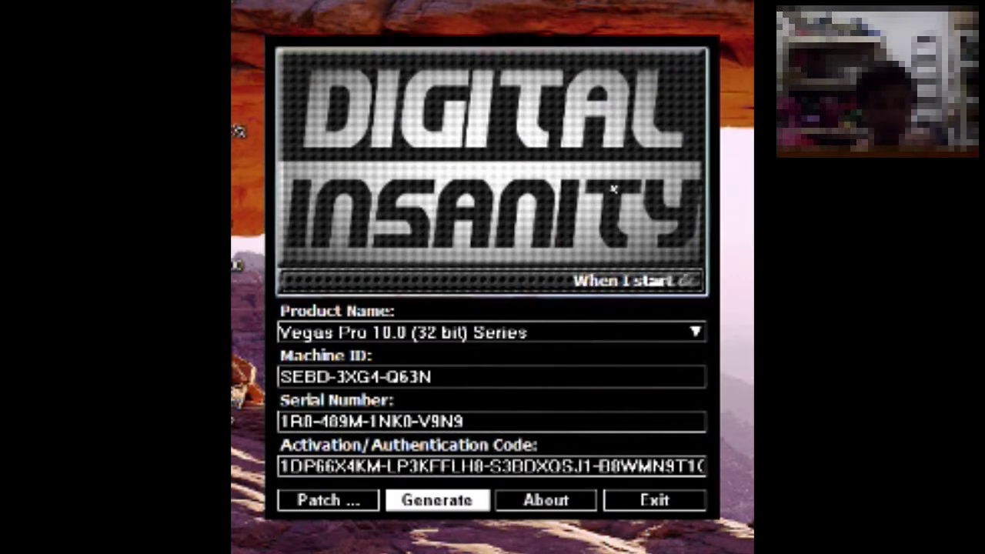
key("Return")
key("Return")
- Start the keygen's patch and choose Program Files\Sony\Vegas Pro 10.0 on drive C as the Vegas Pro installation directory
key("shift+Tab")
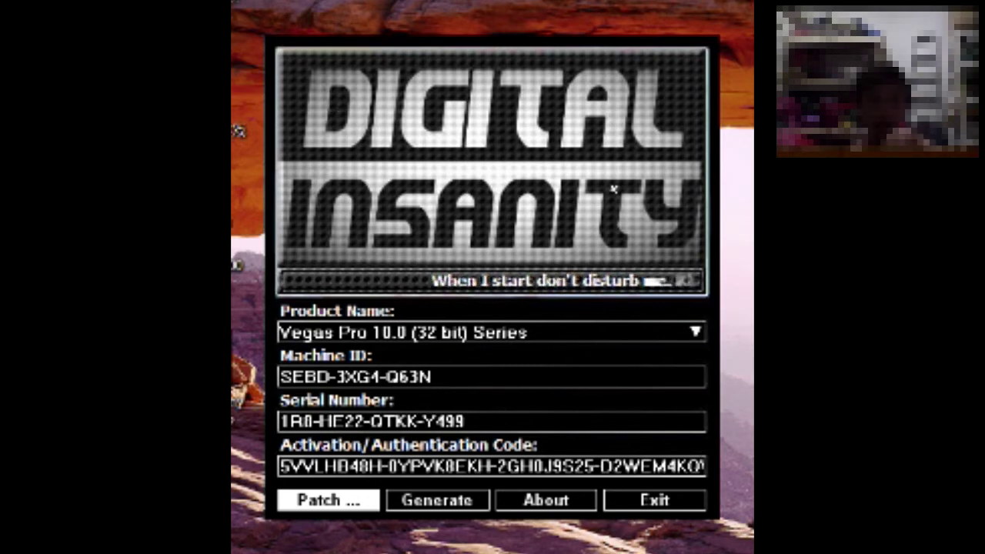
key("Return")
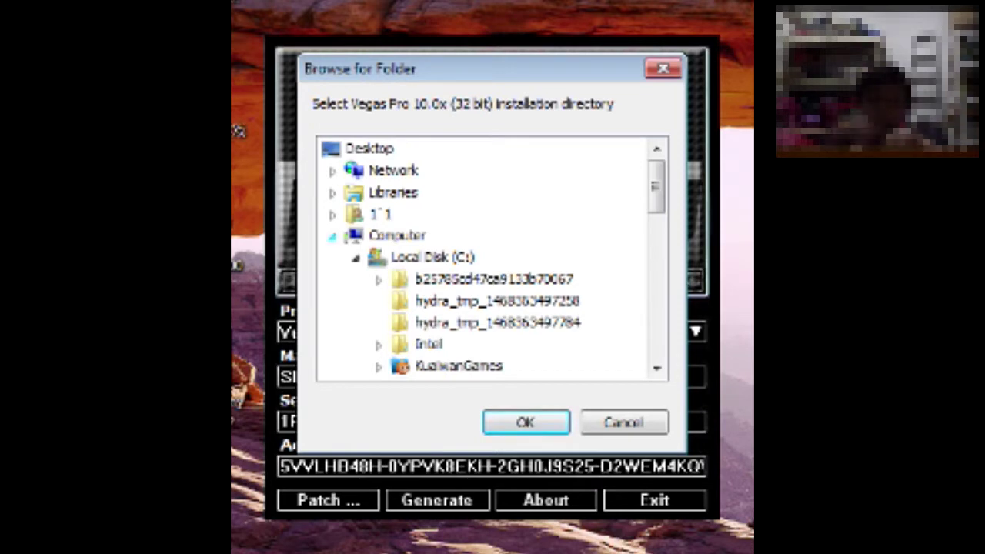
left_click(332, 236)
left_click(333, 236)
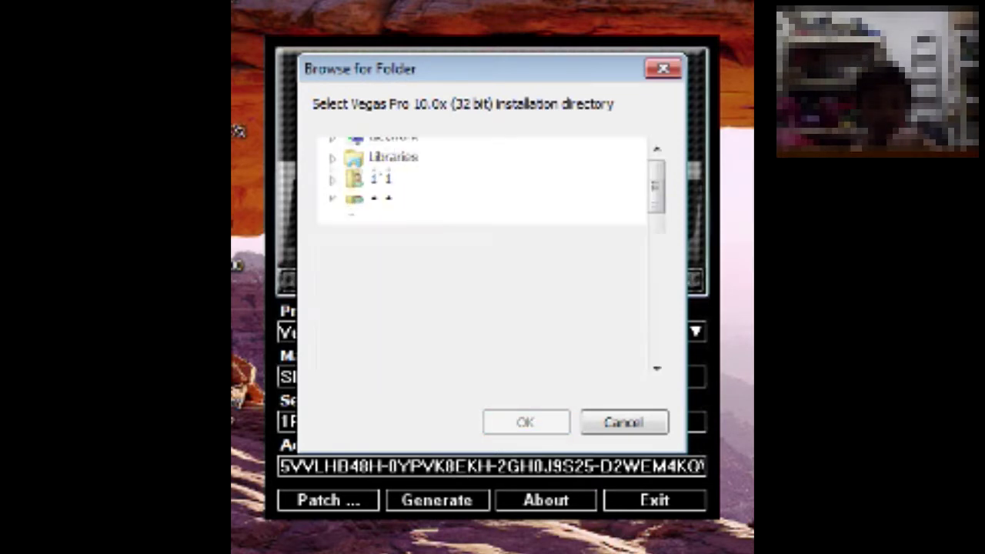
scroll(378, 254, "down", 1)
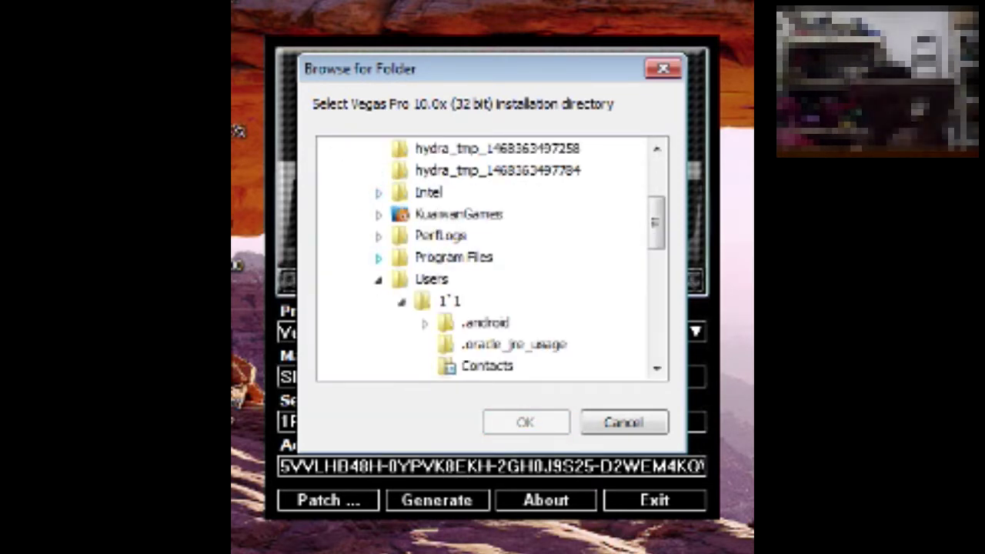
left_click(378, 259)
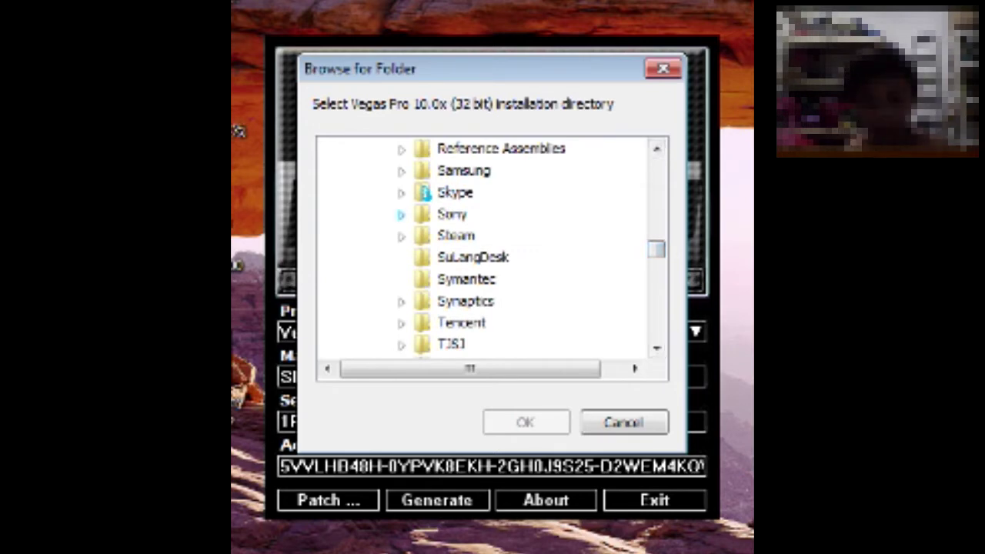
left_click(401, 214)
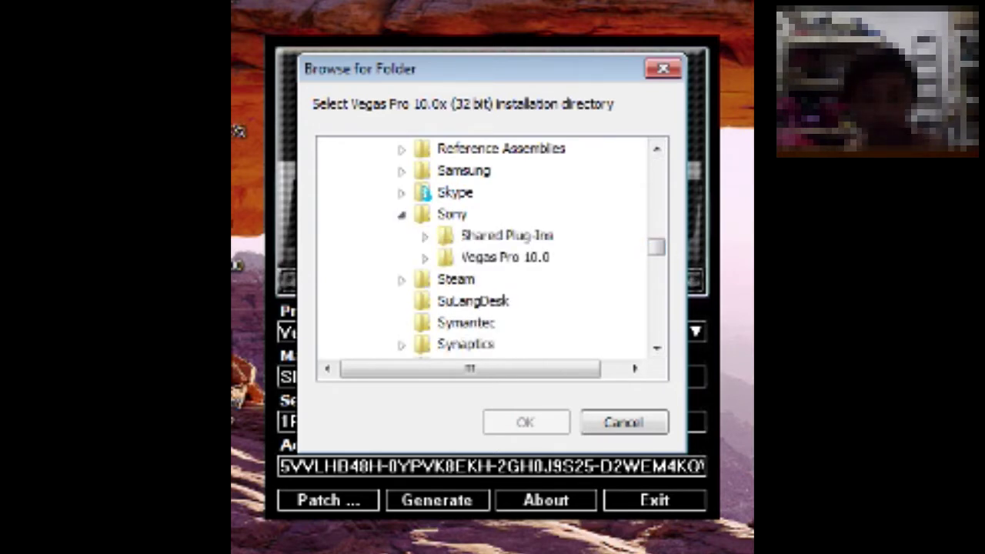
left_click(503, 258)
key("Return")
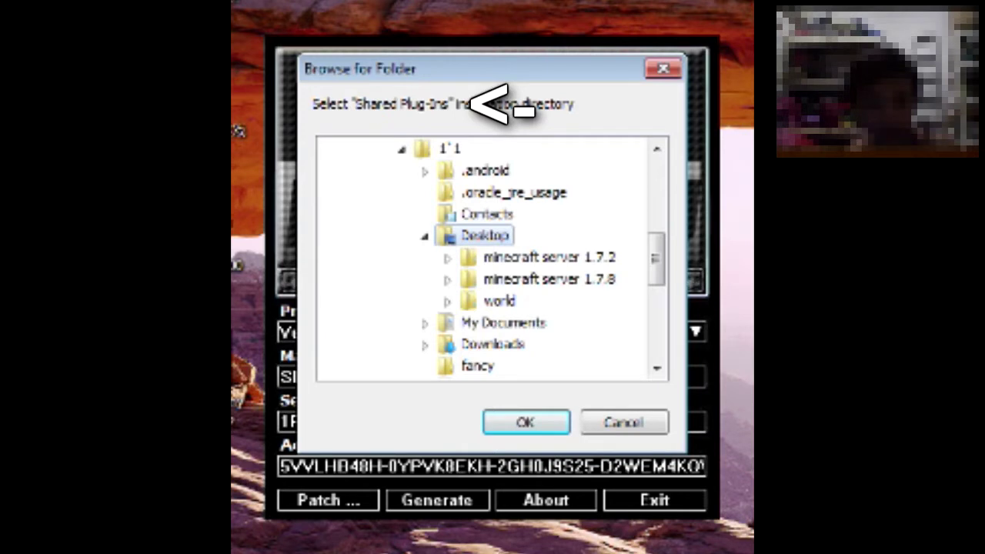
- Choose Program Files\Sony\Shared Plug-Ins as the Shared Plug-Ins installation directory and complete the patch
scroll(492, 258, "up", 1)
scroll(493, 258, "up", 2)
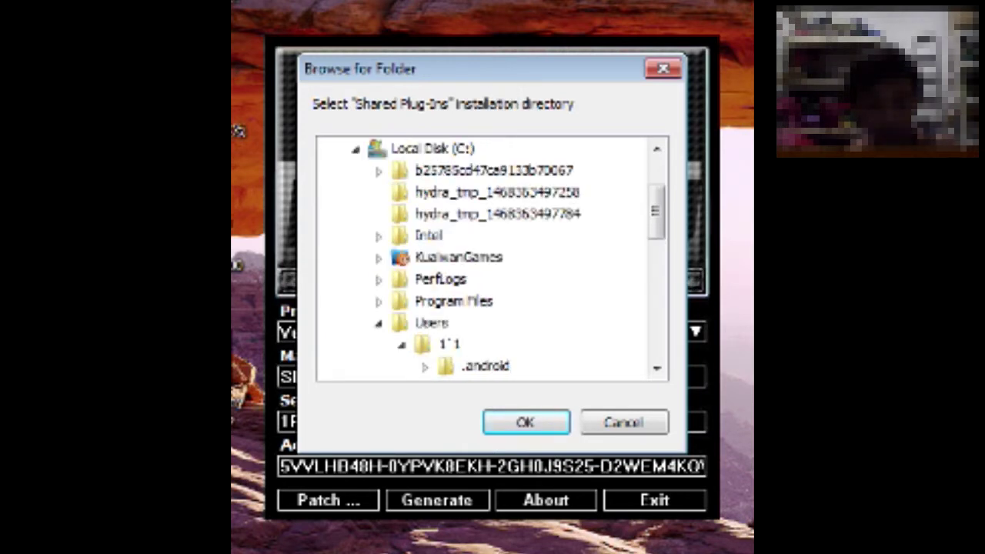
left_click(378, 302)
scroll(377, 302, "down", 1)
scroll(493, 246, "down", 10)
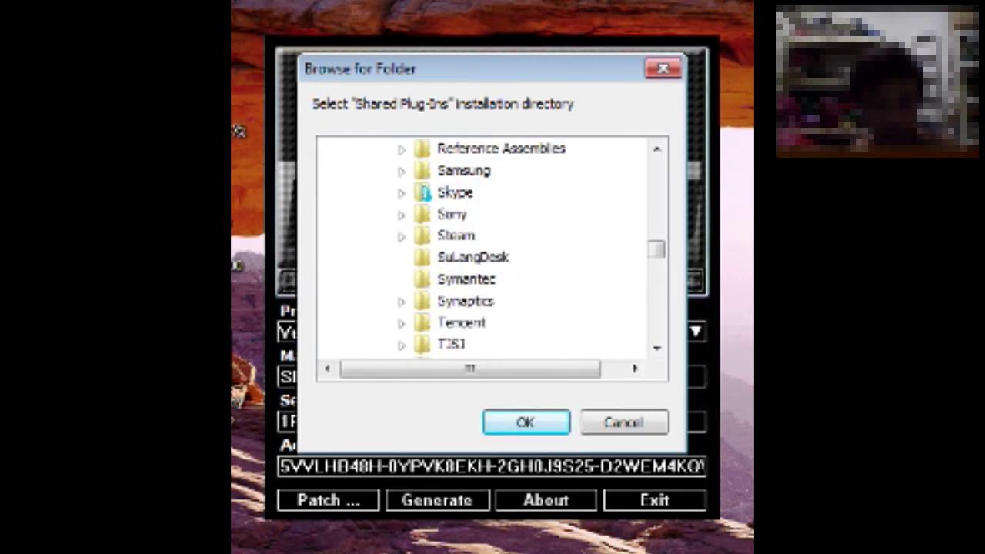
left_click(401, 280)
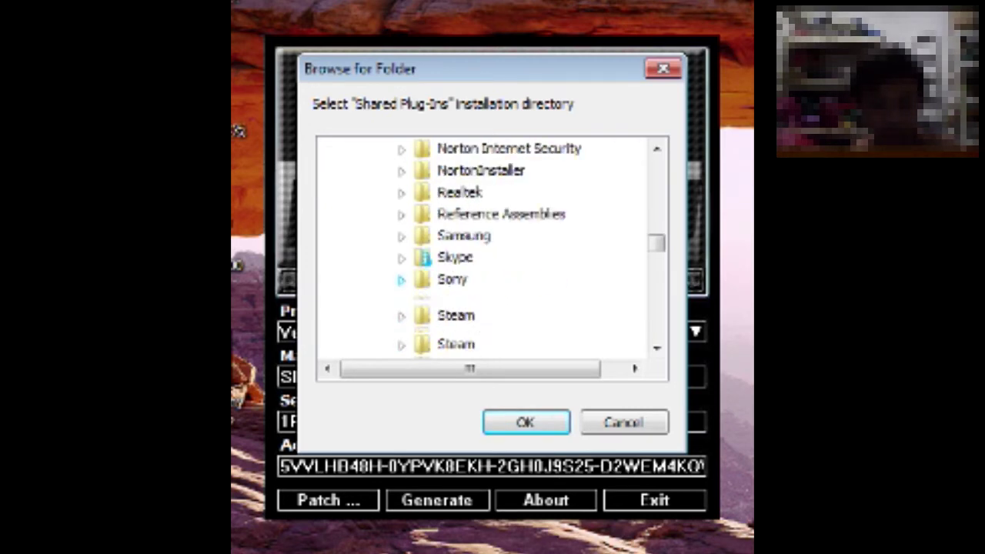
scroll(400, 231, "down", 1)
left_click(506, 235)
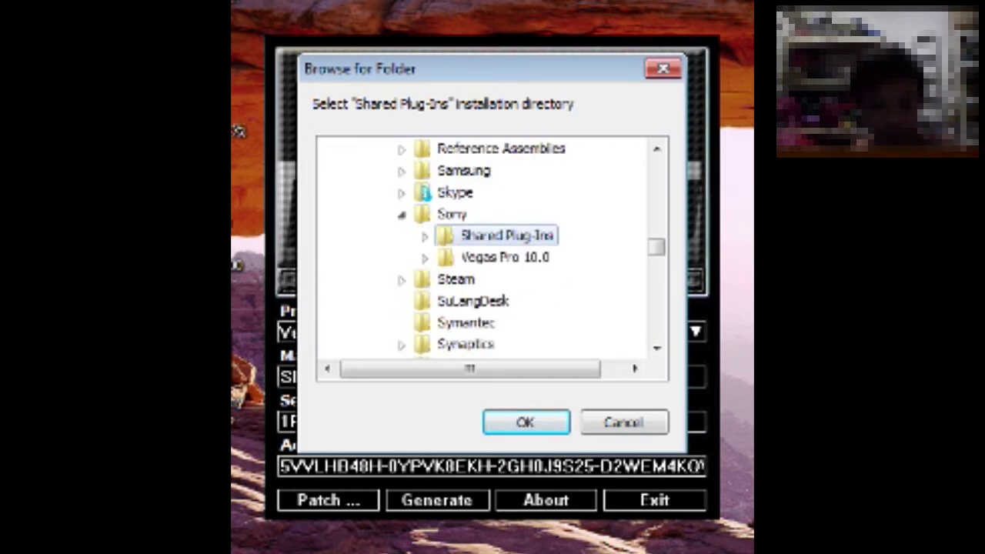
left_click(506, 258)
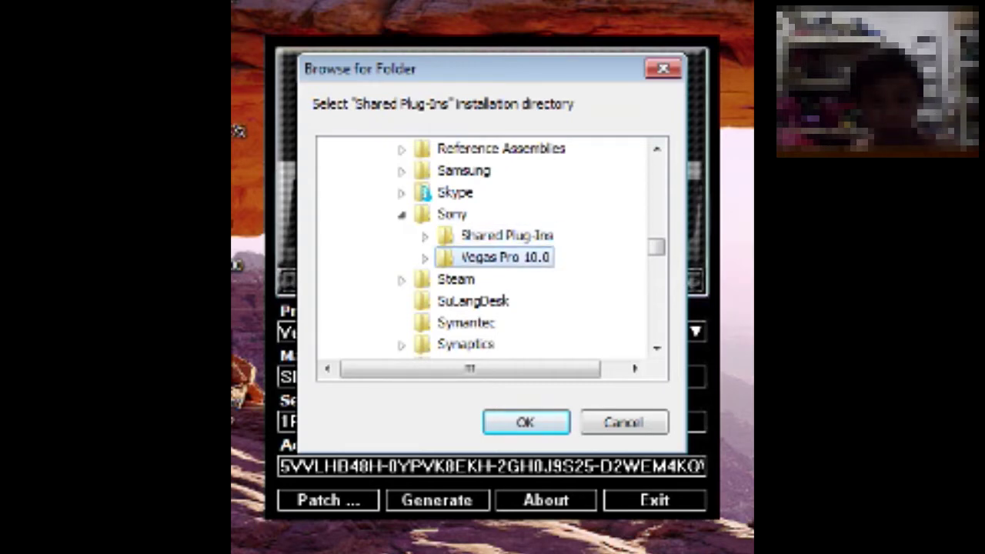
left_click(506, 236)
key("Return")
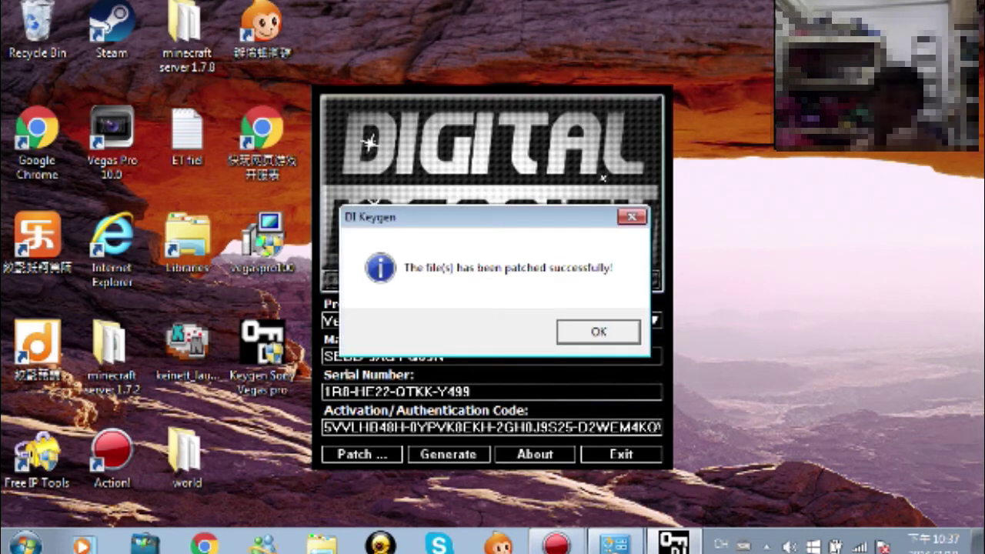
key("Return")
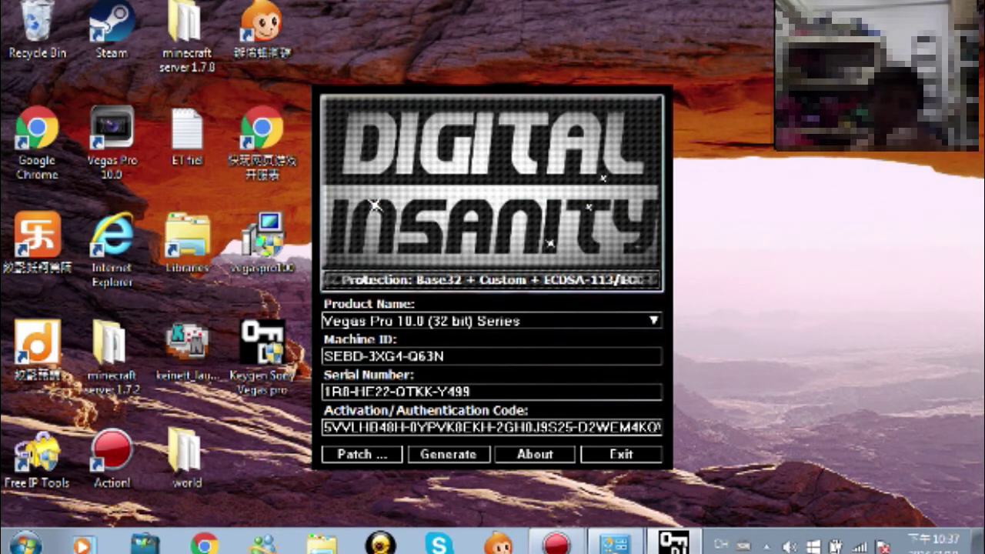
- Move the keygen aside, launch Vegas Pro 10.0 and allow its registration program to make changes to the computer
left_click_drag(481, 231, 818, 136)
double_click(112, 138)
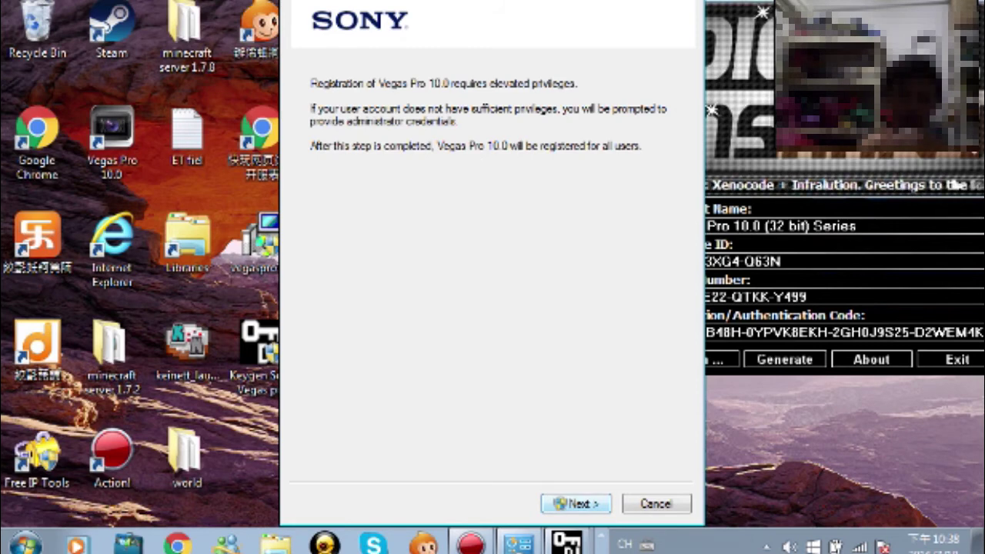
key("Return")
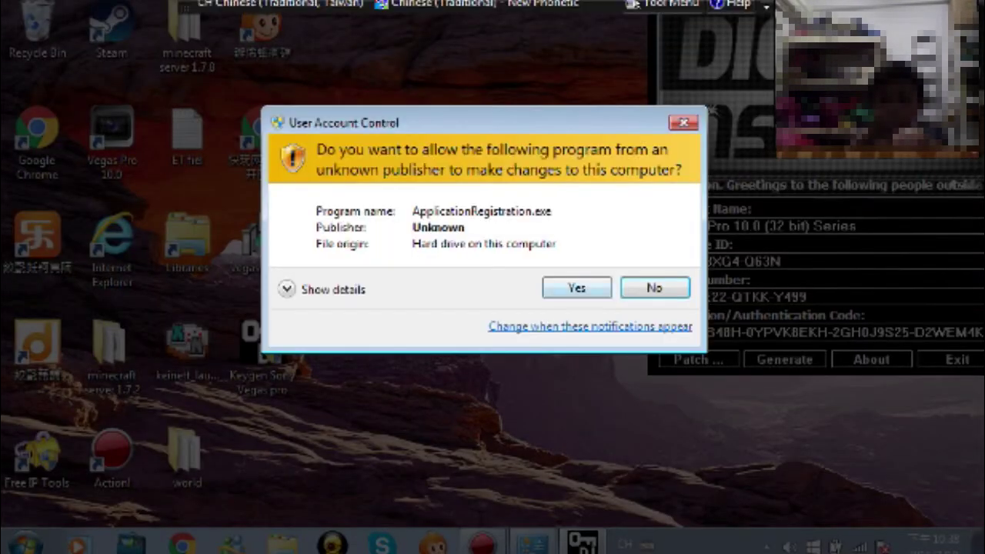
key("alt+y")
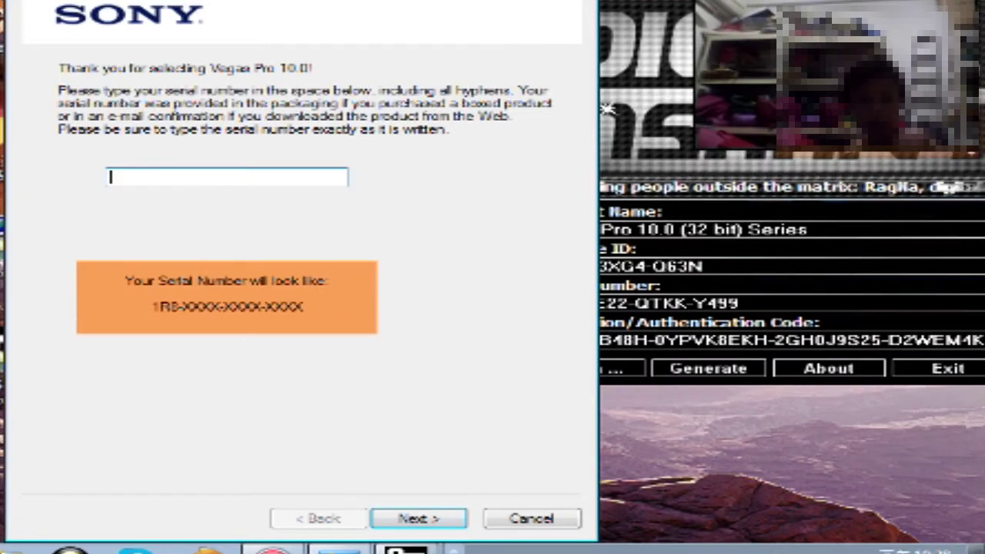
- Copy the generated serial number from the keygen into the Vegas Pro registration wizard's serial number field and submit it
left_click(608, 109)
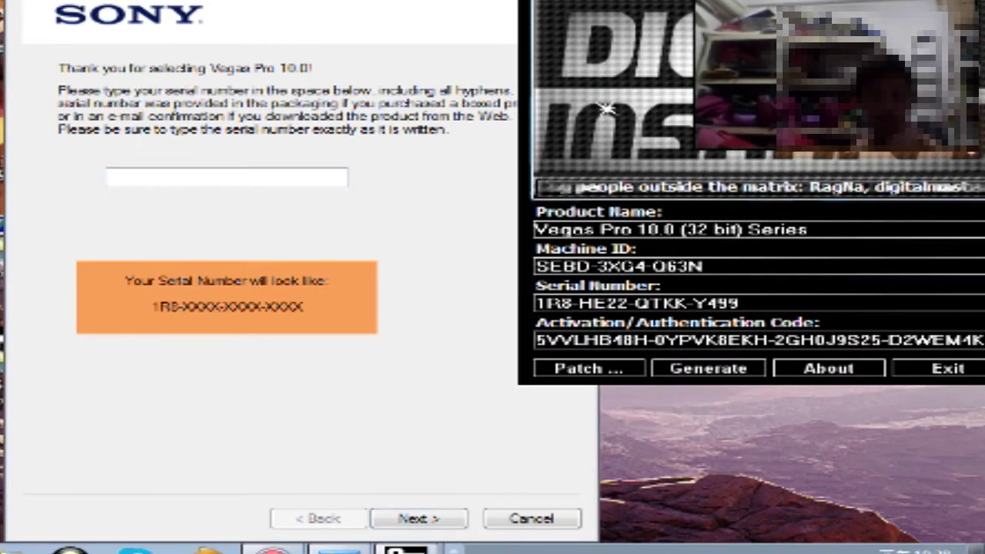
right_click(632, 302)
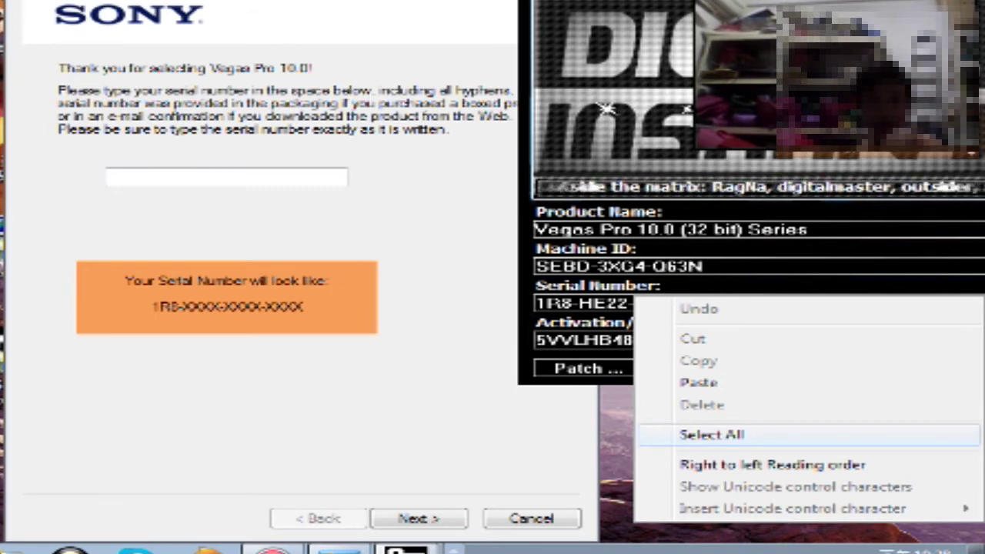
left_click(712, 435)
right_click(633, 301)
left_click(698, 360)
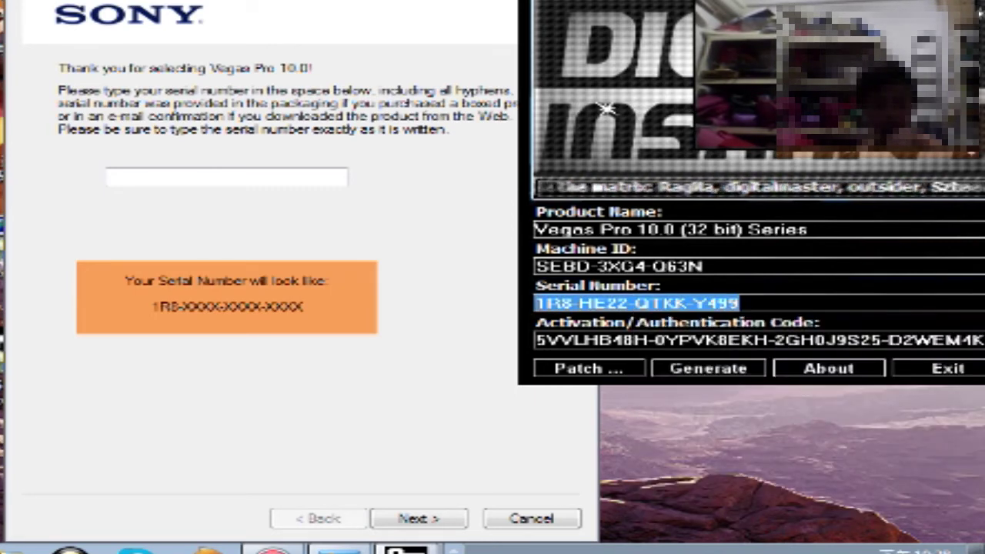
left_click(286, 176)
right_click(286, 176)
left_click(334, 259)
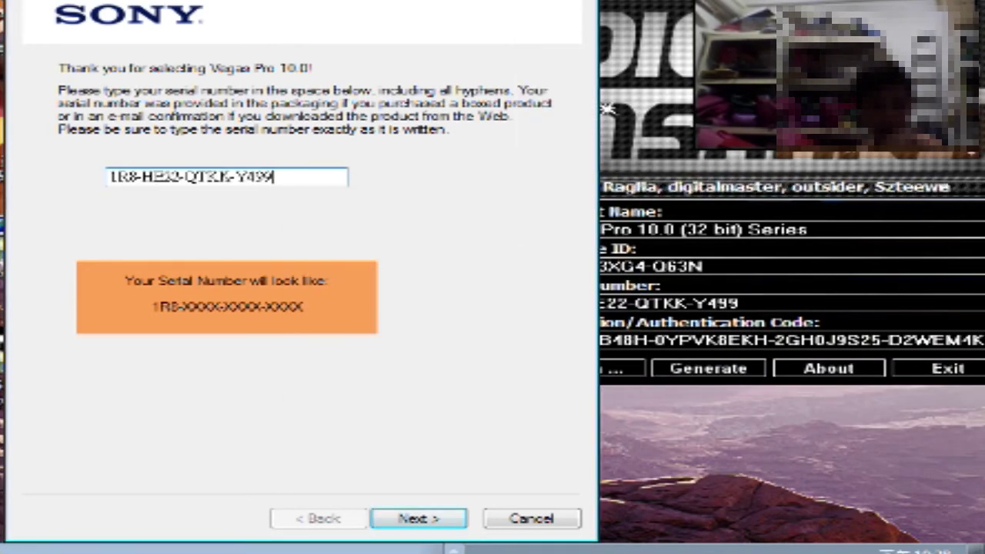
key("Return")
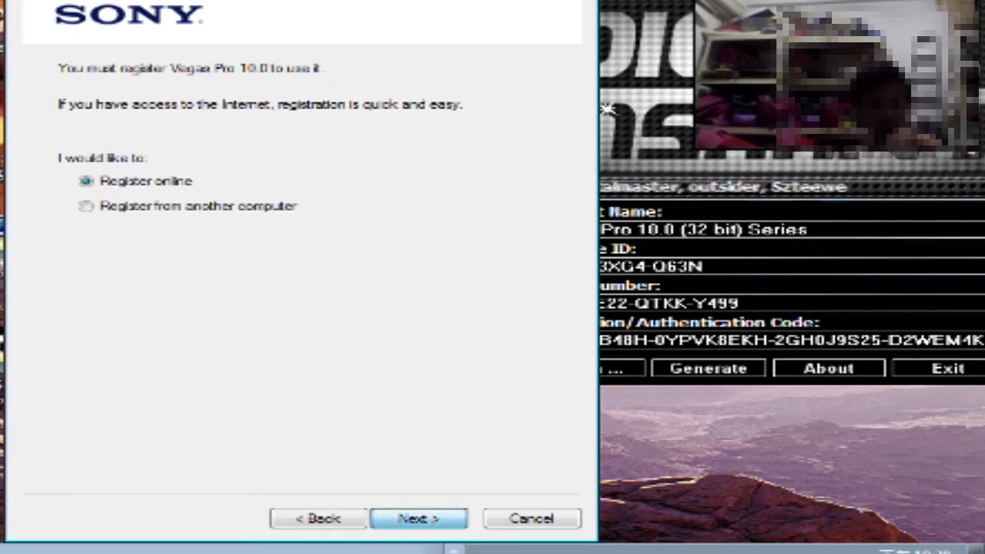
- Continue with online registration, agree to the privacy policy and submit the prefilled registration information
key("Return")
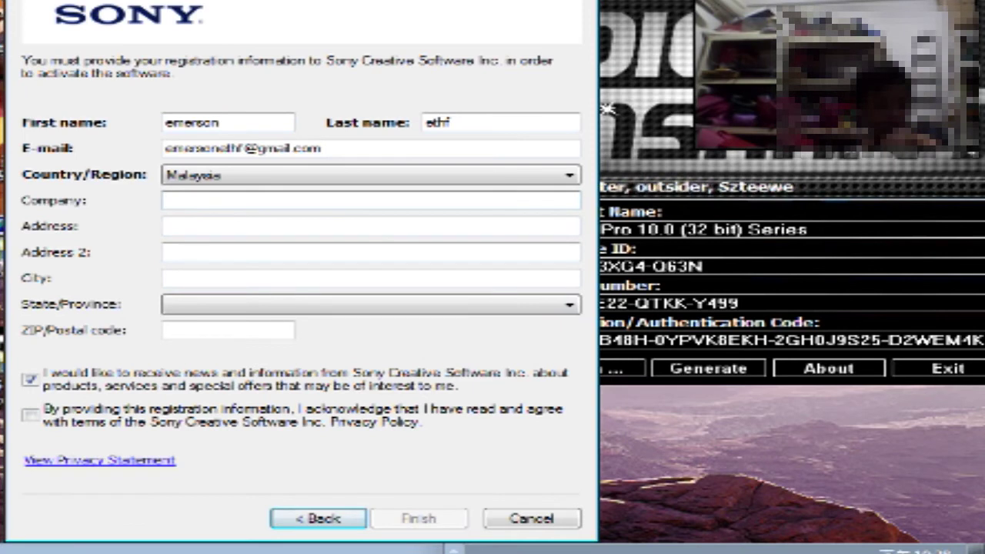
key("Tab")
key("Tab")
key("Tab")
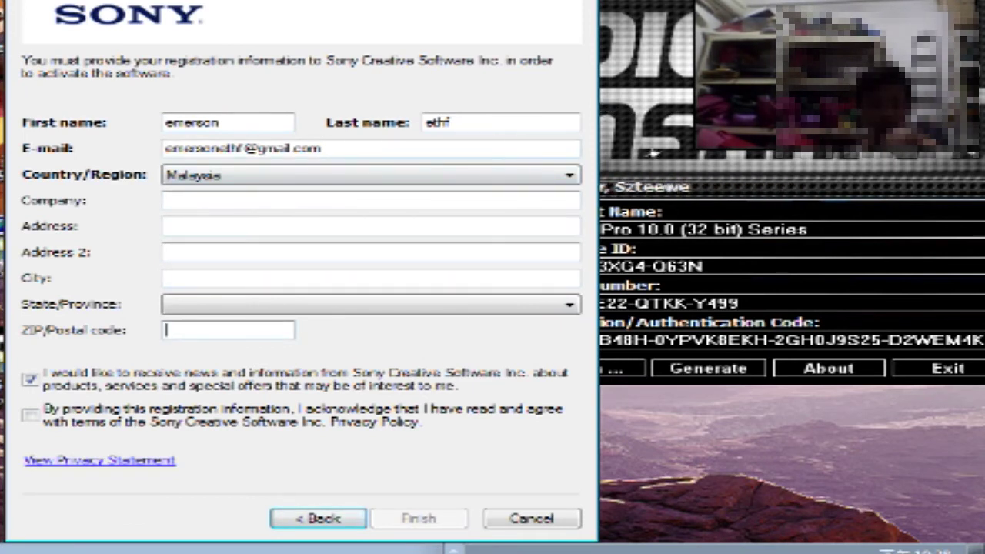
left_click(30, 415)
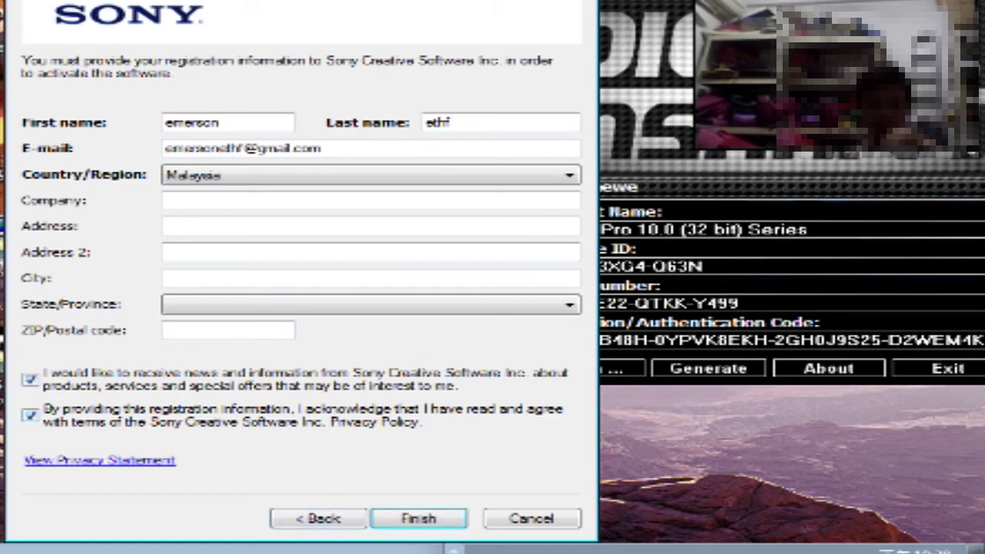
key("Return")
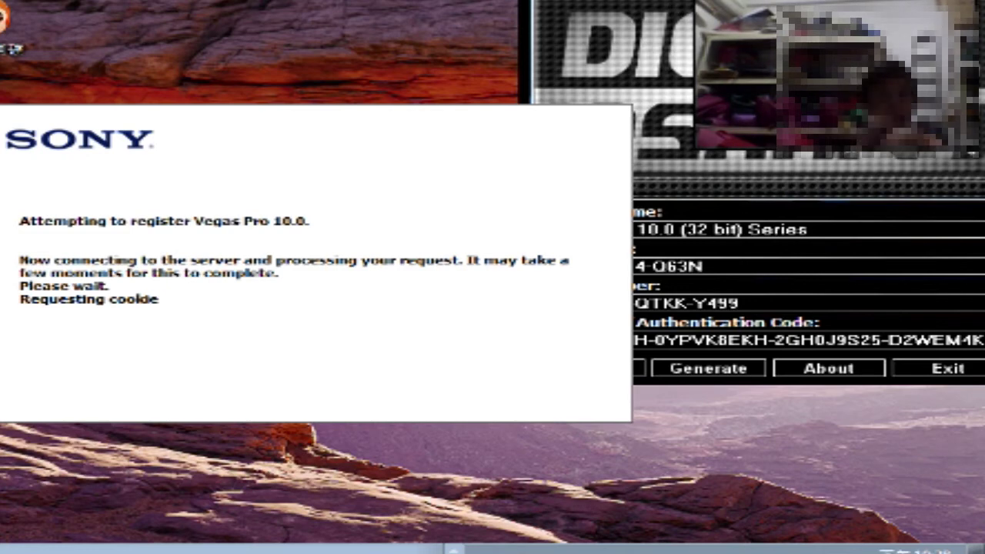
- Retry the online registration, then cancel it to reach the manual authentication code page
left_click_drag(653, 131, 708, 137)
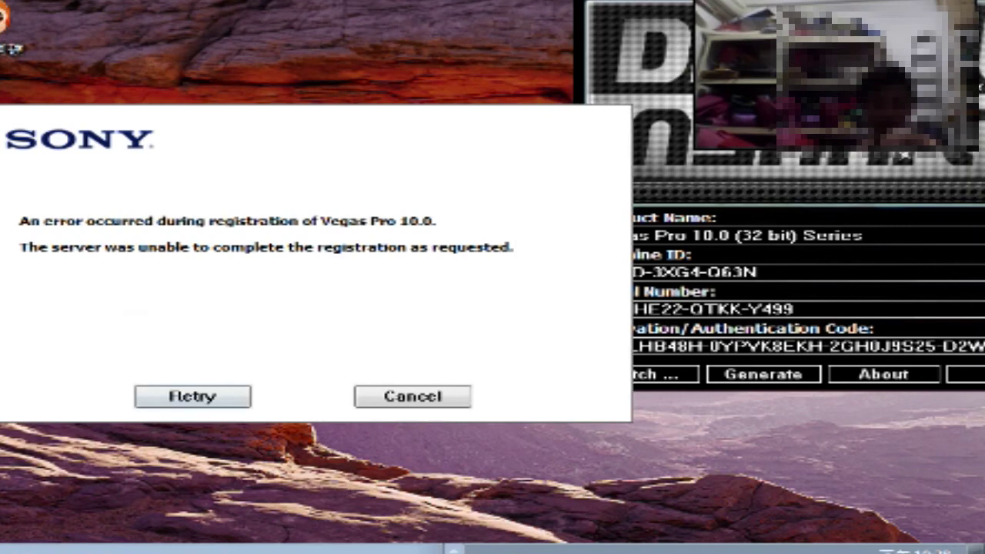
left_click(193, 396)
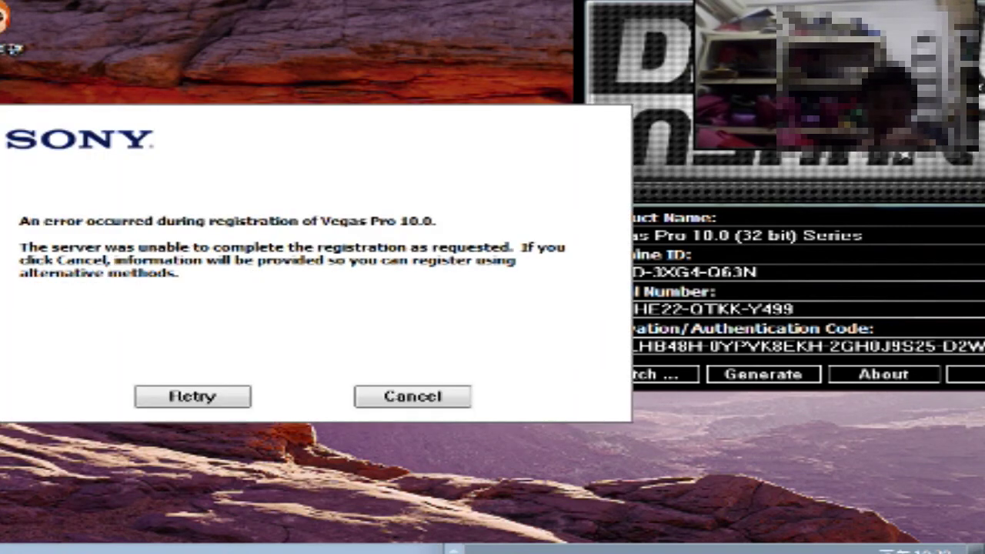
left_click(412, 396)
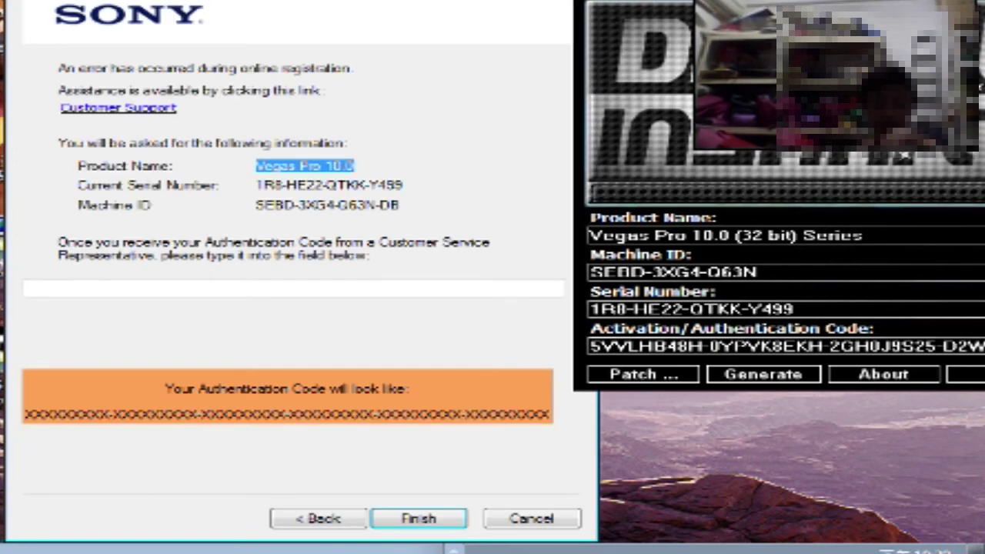
- Bring the keygen fully into view and copy its entire activation/authentication code
left_click_drag(903, 155, 530, 147)
left_click_drag(359, 339, 216, 339)
left_click(239, 339)
right_click(238, 339)
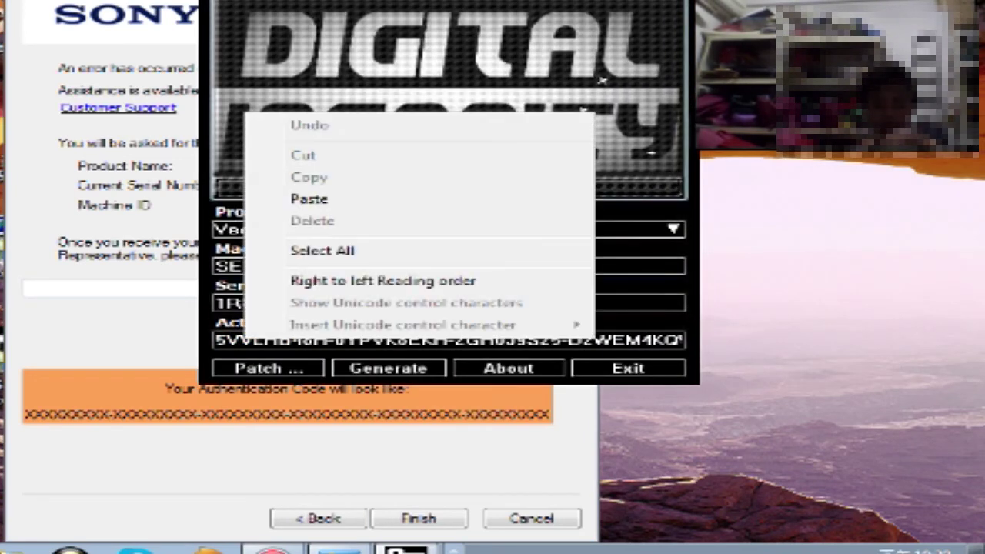
left_click(323, 251)
right_click(291, 340)
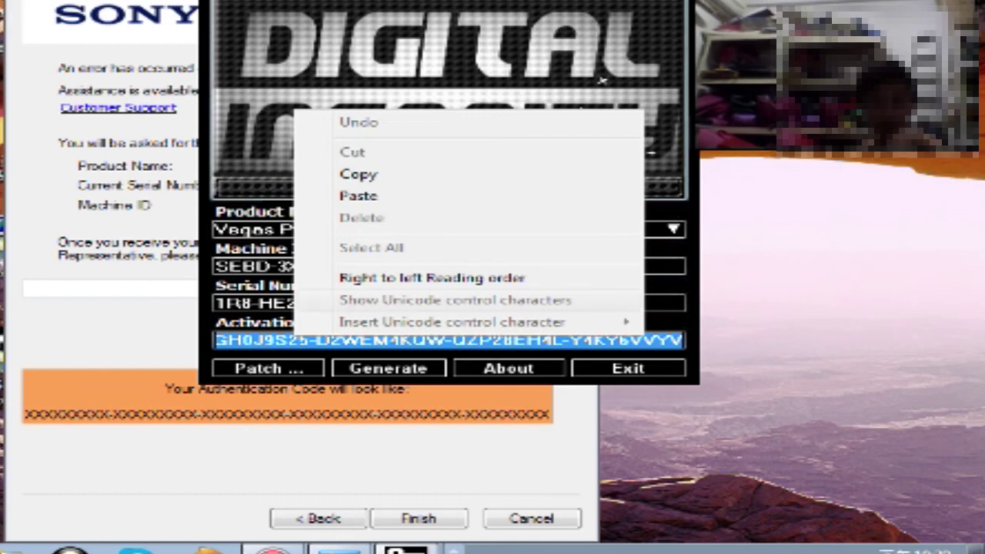
left_click(339, 173)
- Paste the authentication code into the registration wizard's code field, finish the registration and move the keygen back over the desktop
left_click_drag(430, 116, 832, 116)
left_click(801, 339)
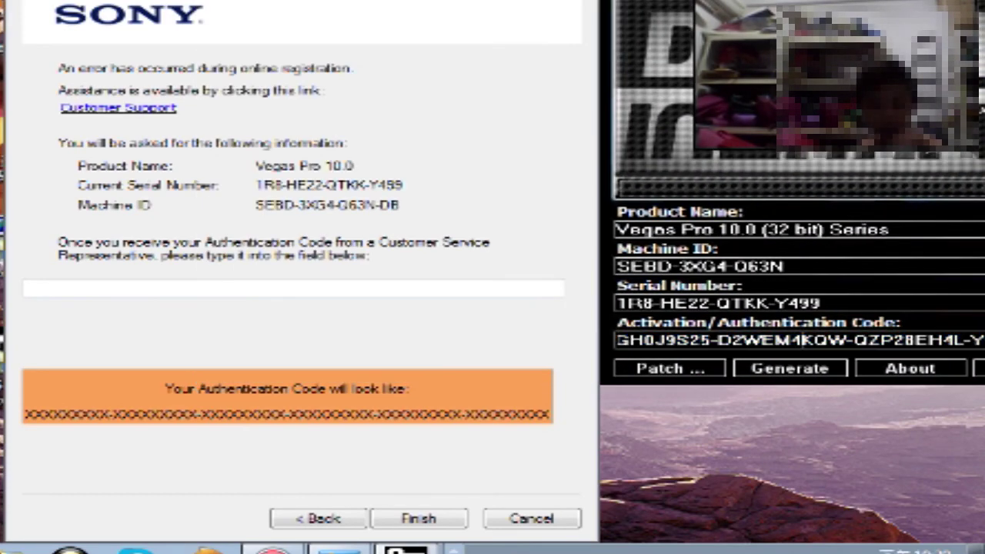
right_click(407, 285)
left_click(462, 94)
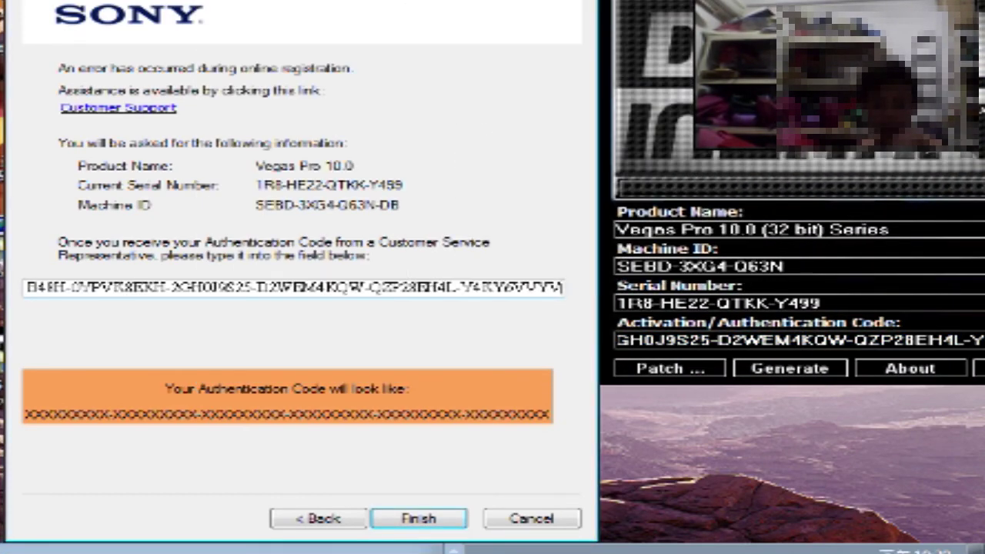
key("Return")
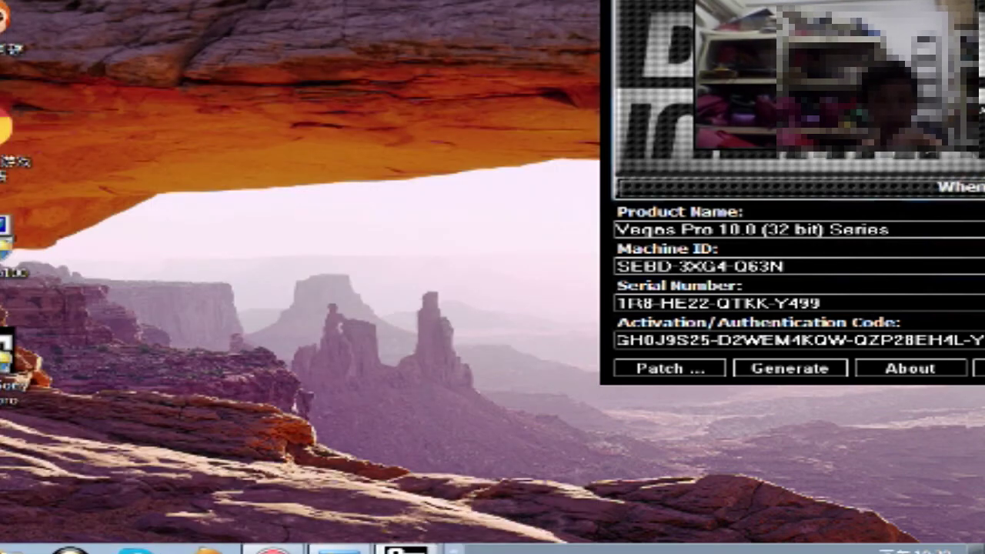
left_click_drag(846, 107, 198, 189)
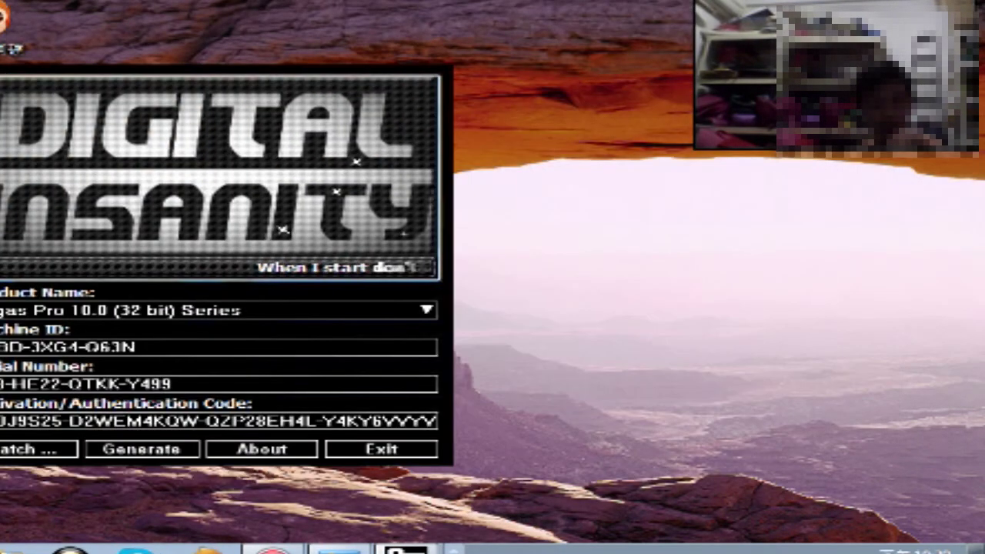